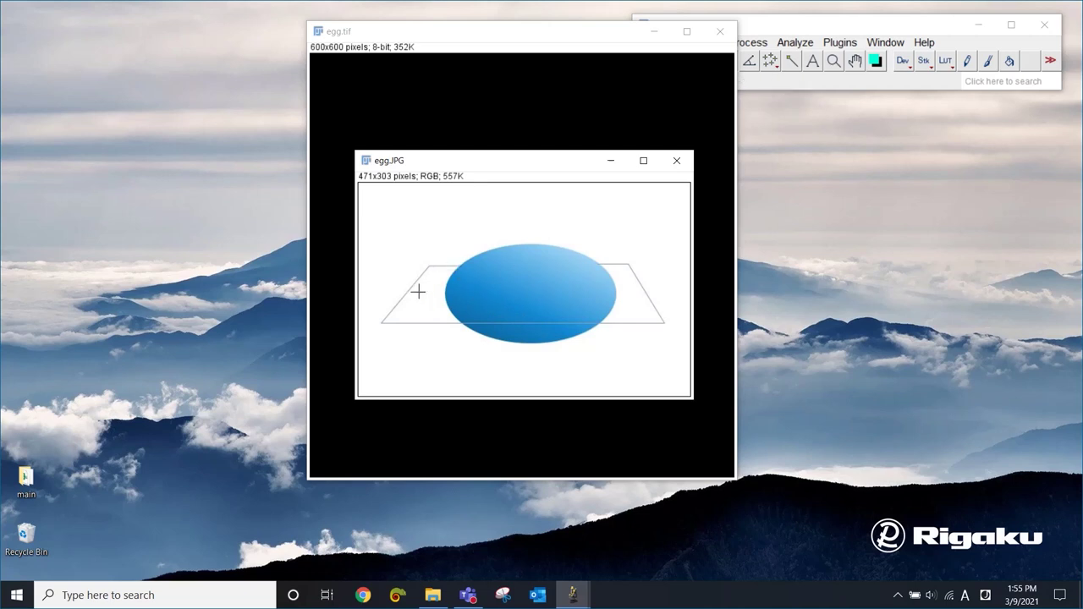
Move egg.JPG to the left and place the egg.tif cross-section beside it.
left_click_drag(572, 160, 219, 173)
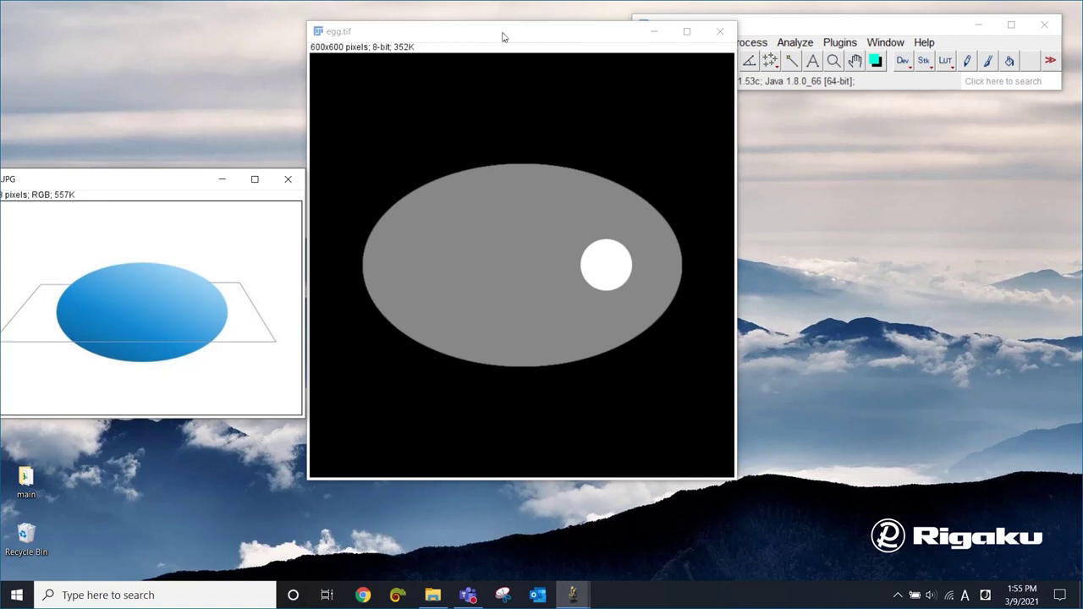
left_click_drag(524, 36, 548, 65)
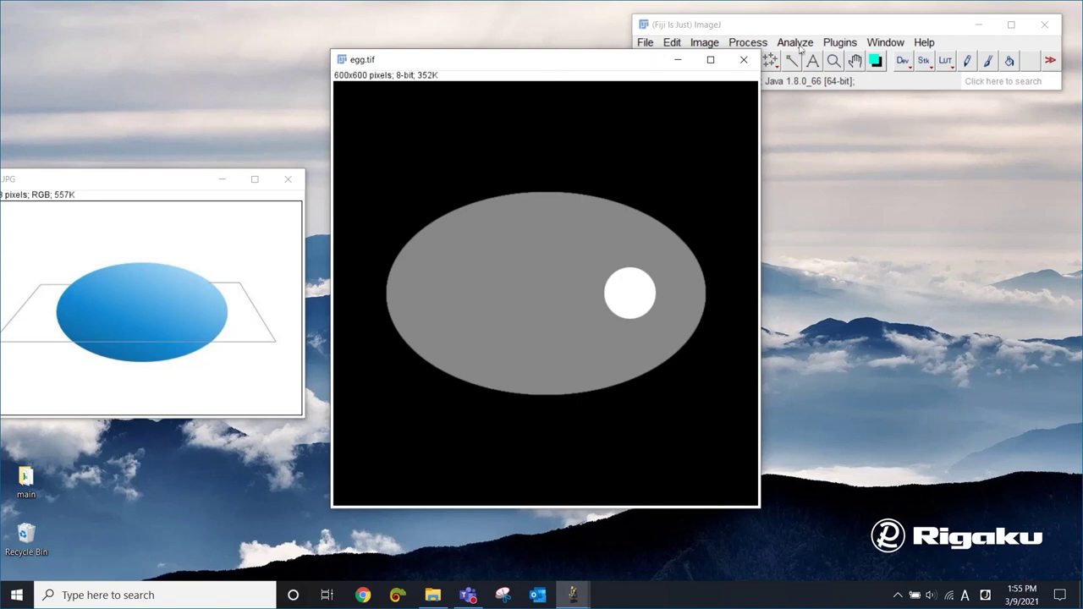
Launch the RadonTransform plugin and position its settings window to the right of egg.tif.
left_click(877, 26)
left_click(840, 42)
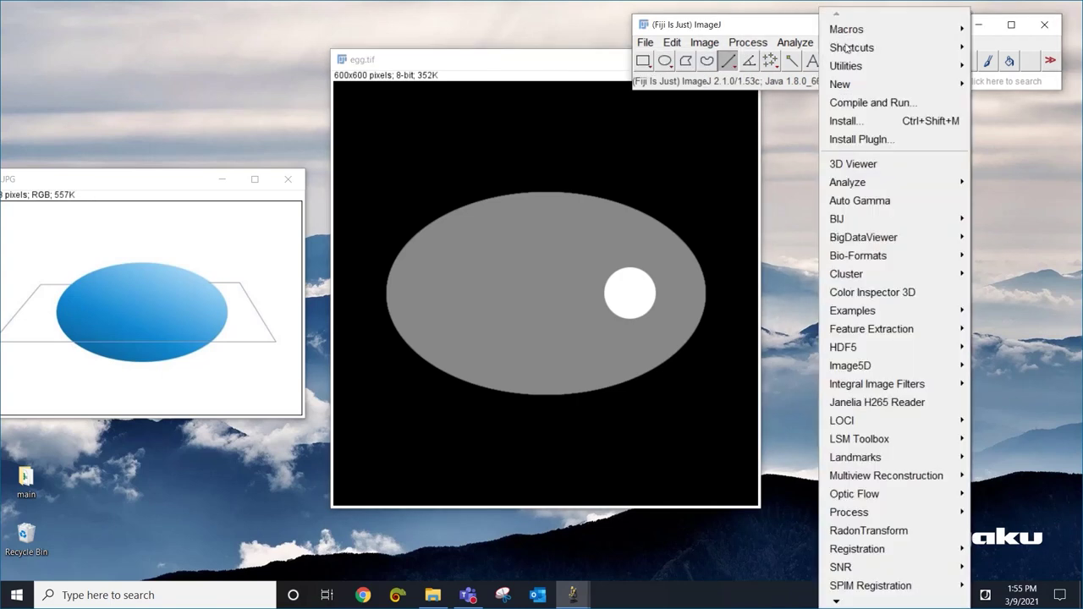
left_click(900, 532)
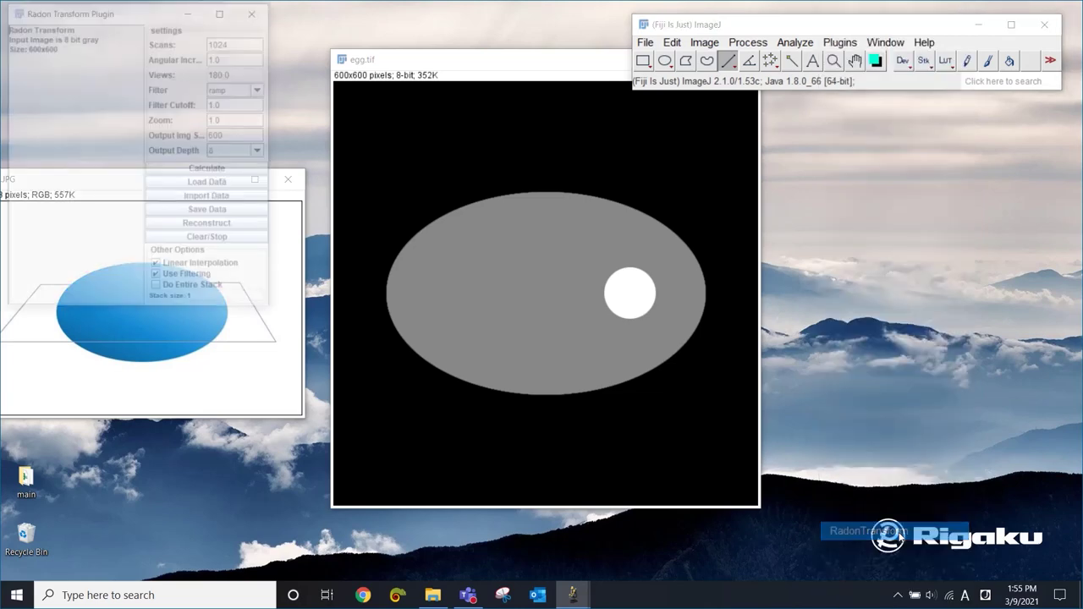
left_click_drag(112, 12, 889, 113)
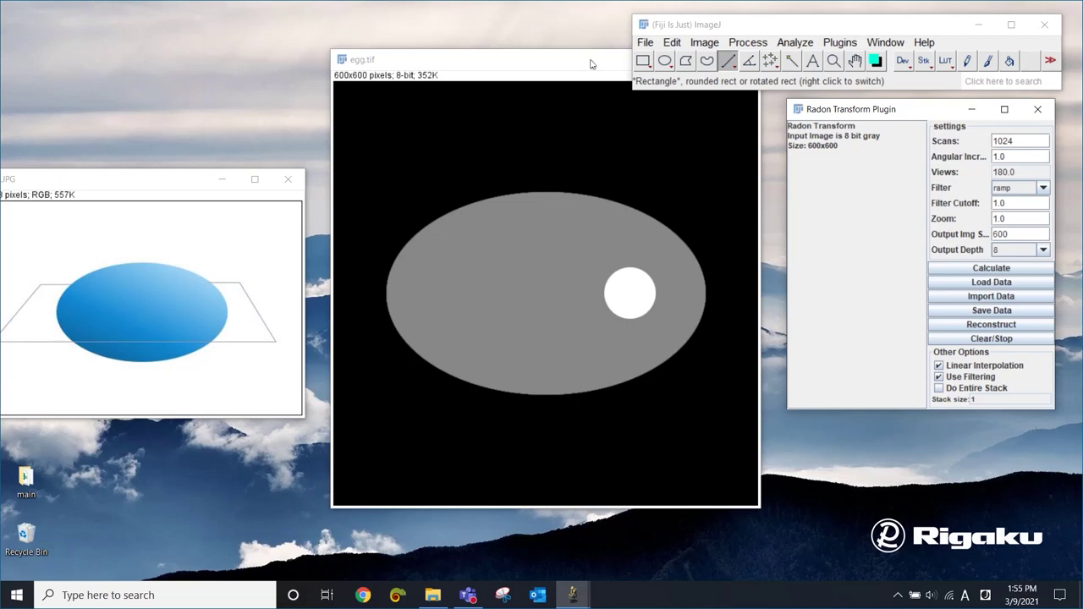
left_click_drag(591, 64, 581, 63)
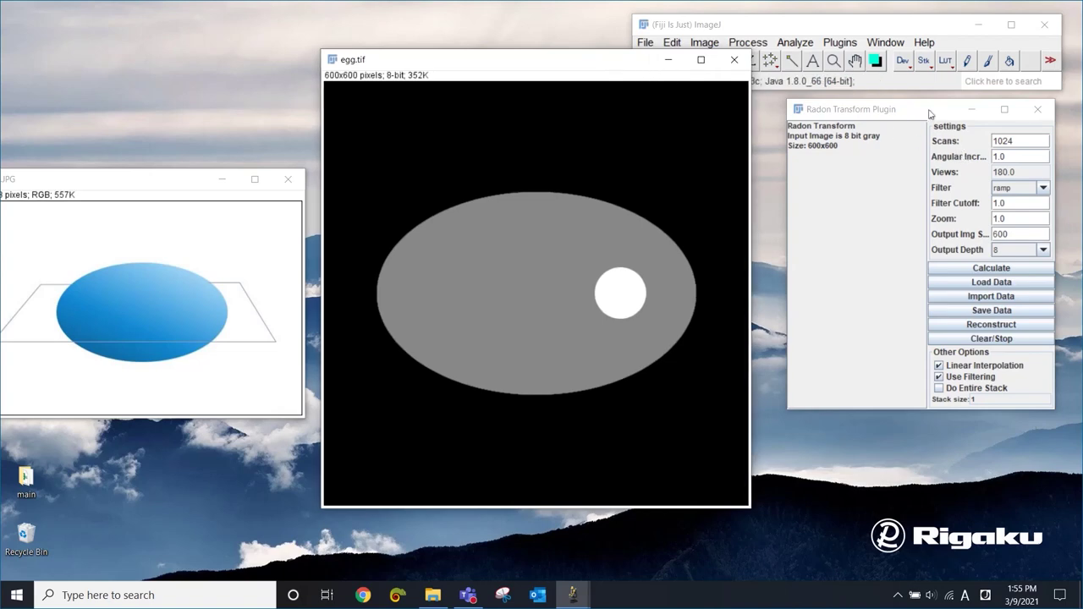
left_click_drag(928, 112, 908, 110)
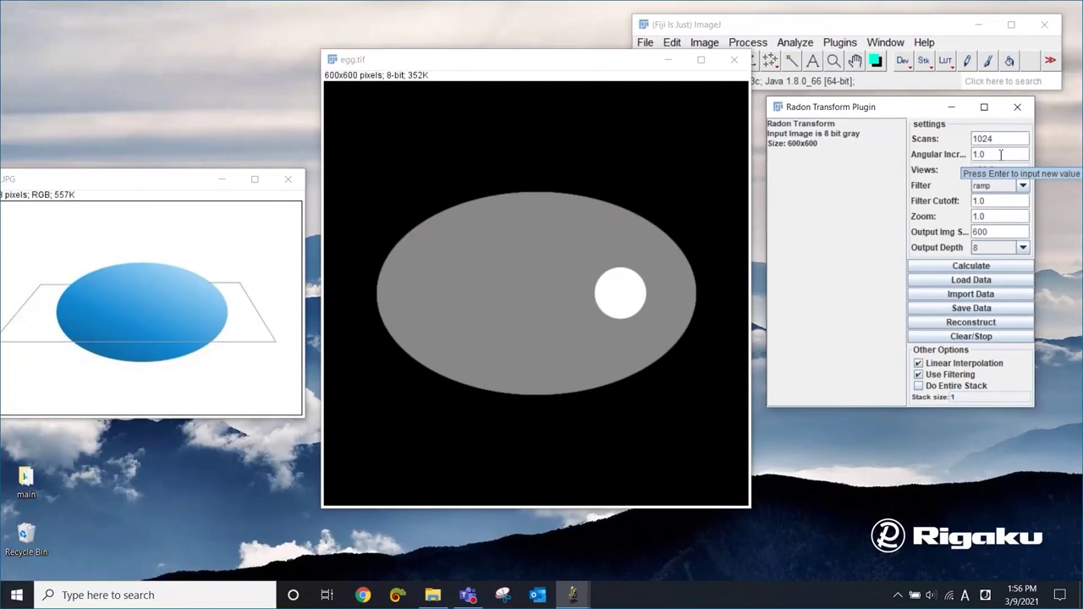
Compute the 180-view sinogram of egg.tif and draw a vertical line down its right column.
left_click(989, 267)
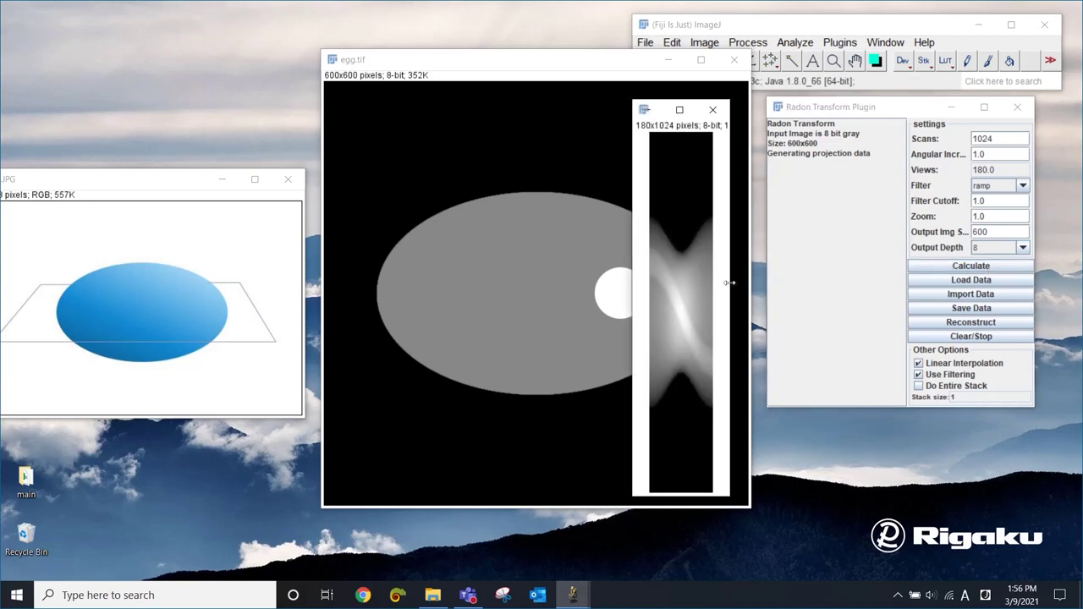
left_click_drag(729, 285, 831, 288)
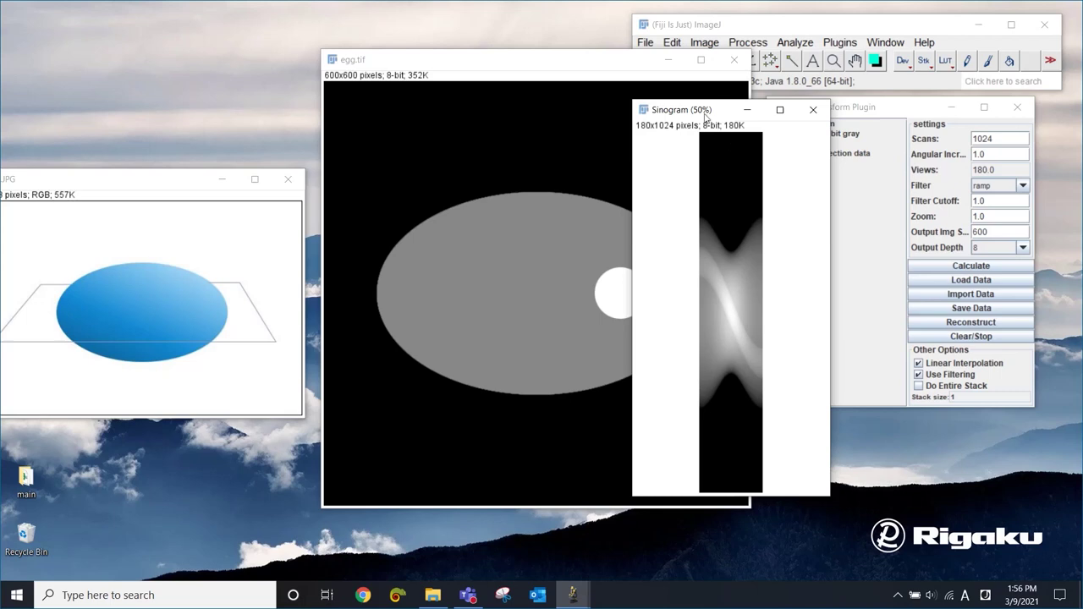
left_click_drag(701, 110, 827, 97)
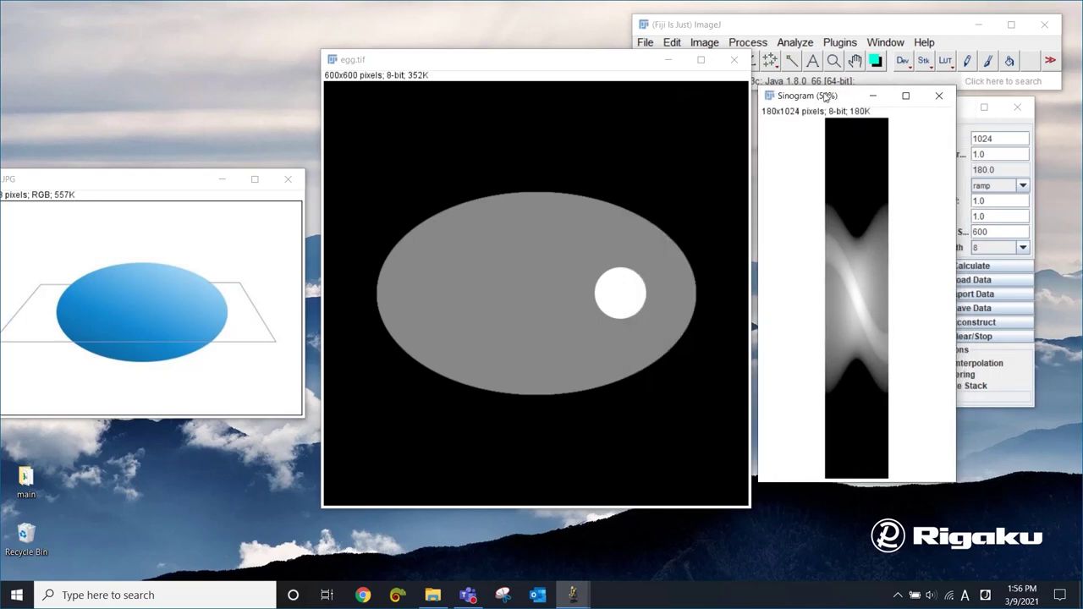
left_click_drag(826, 97, 826, 97)
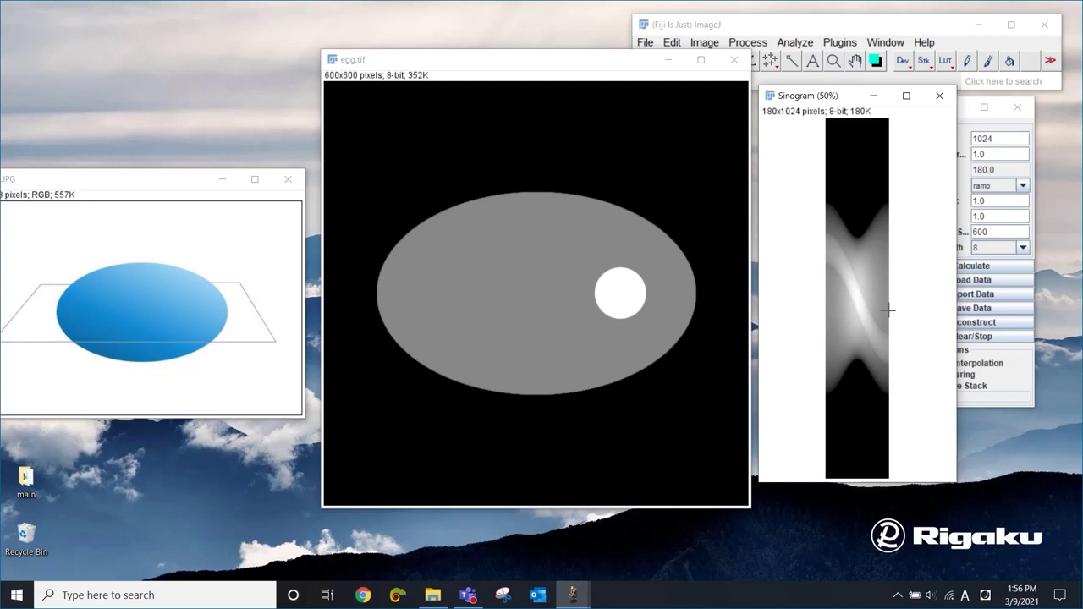
left_click(822, 27)
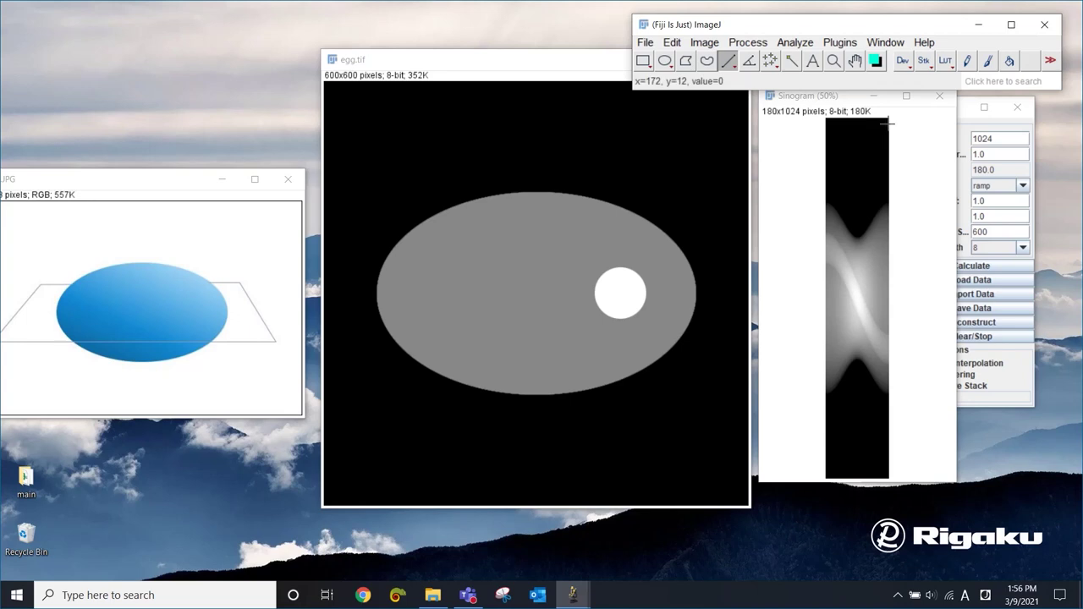
left_click_drag(886, 123, 887, 476)
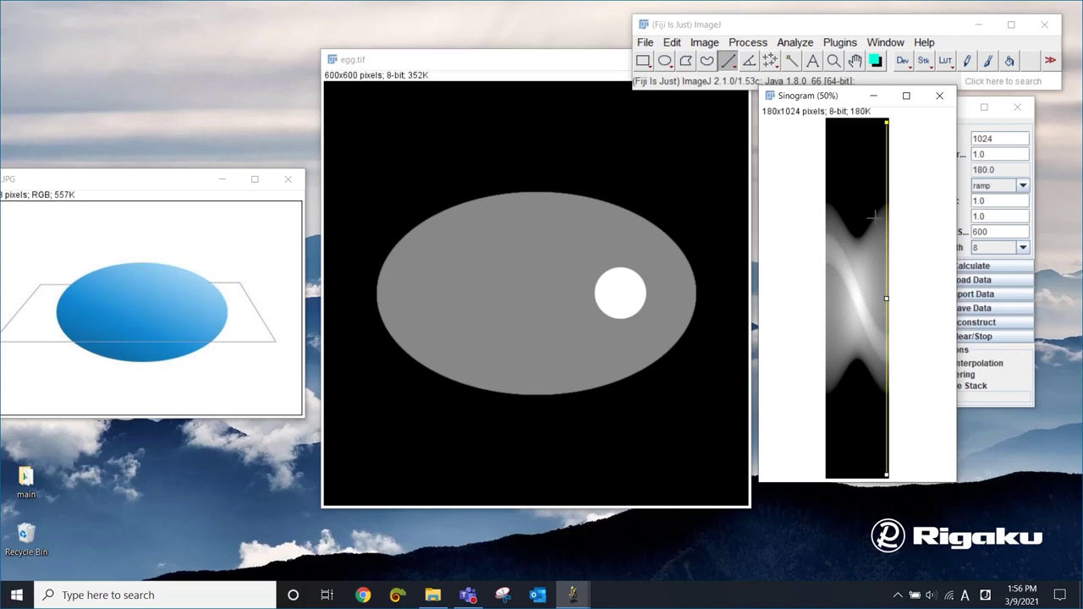
Plot the gray-value profile along the sinogram line and widen the plot below the images.
left_click(796, 43)
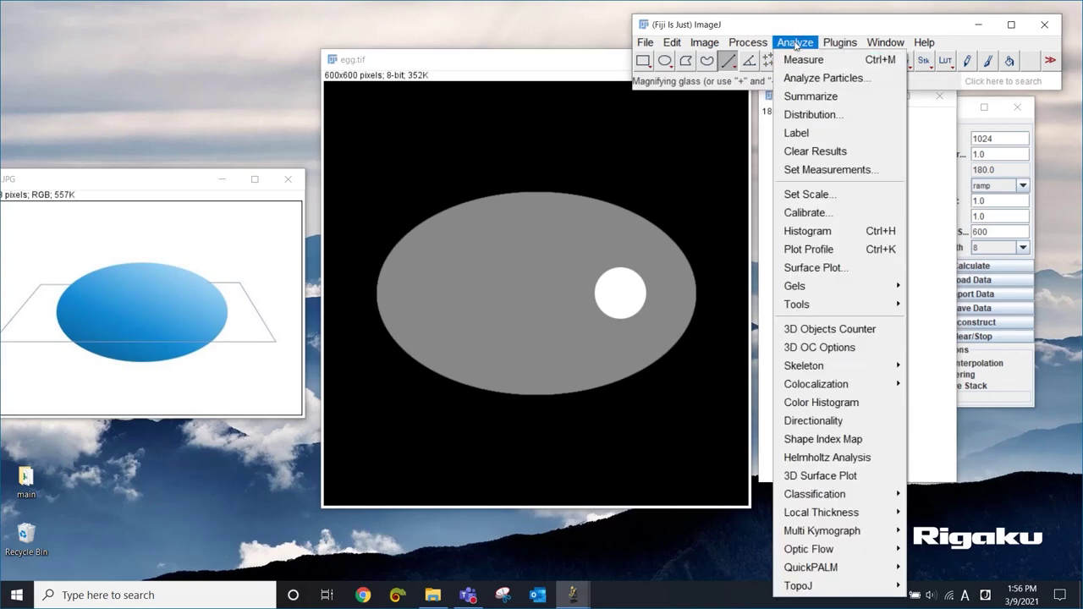
left_click(808, 250)
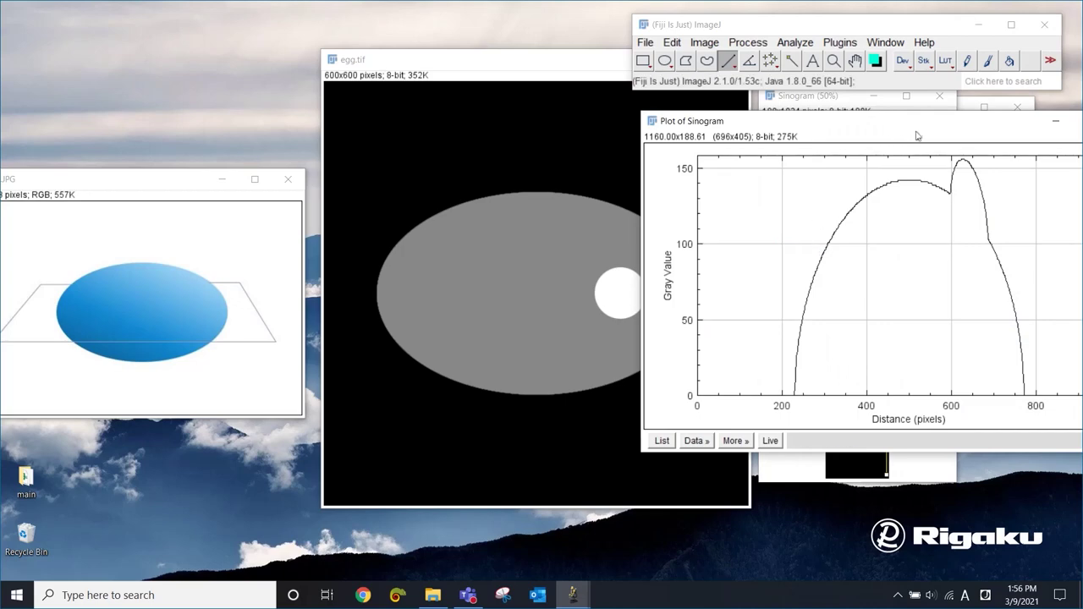
left_click_drag(846, 135, 570, 407)
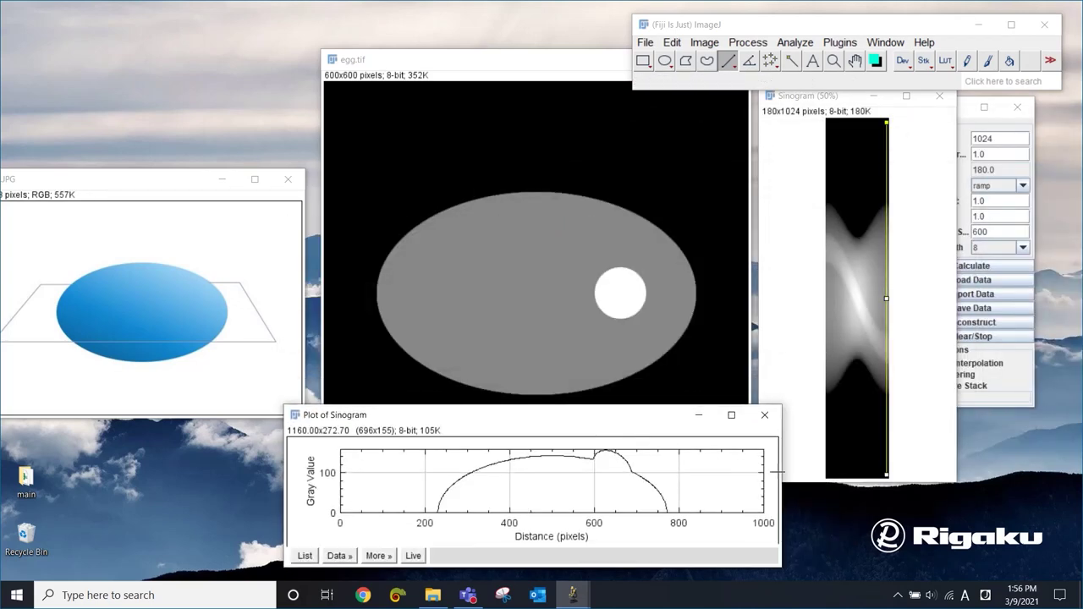
left_click_drag(783, 470, 922, 482)
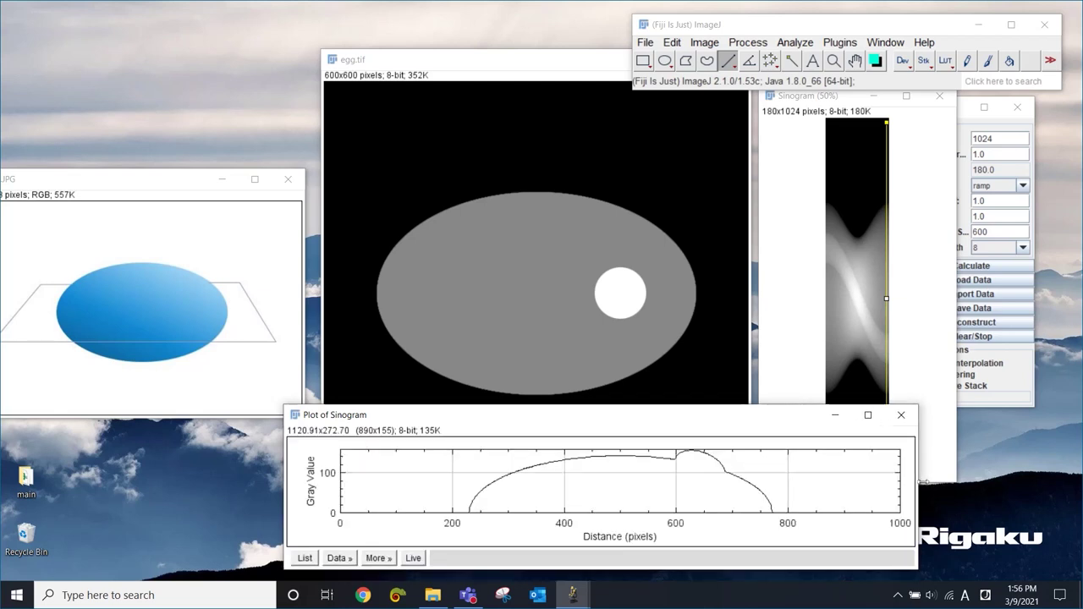
left_click_drag(730, 423, 644, 425)
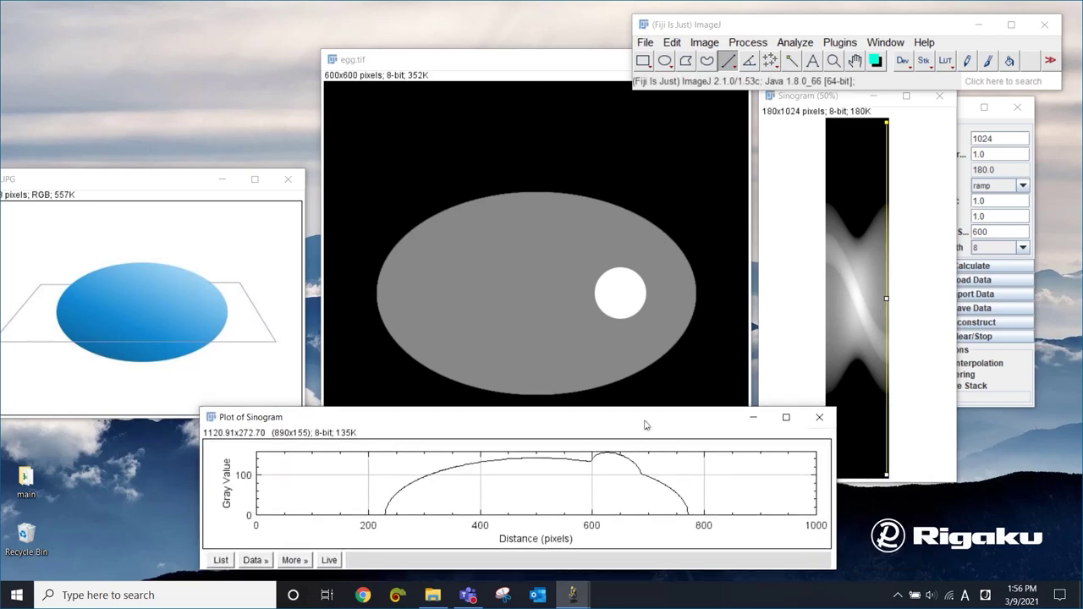
left_click(605, 62)
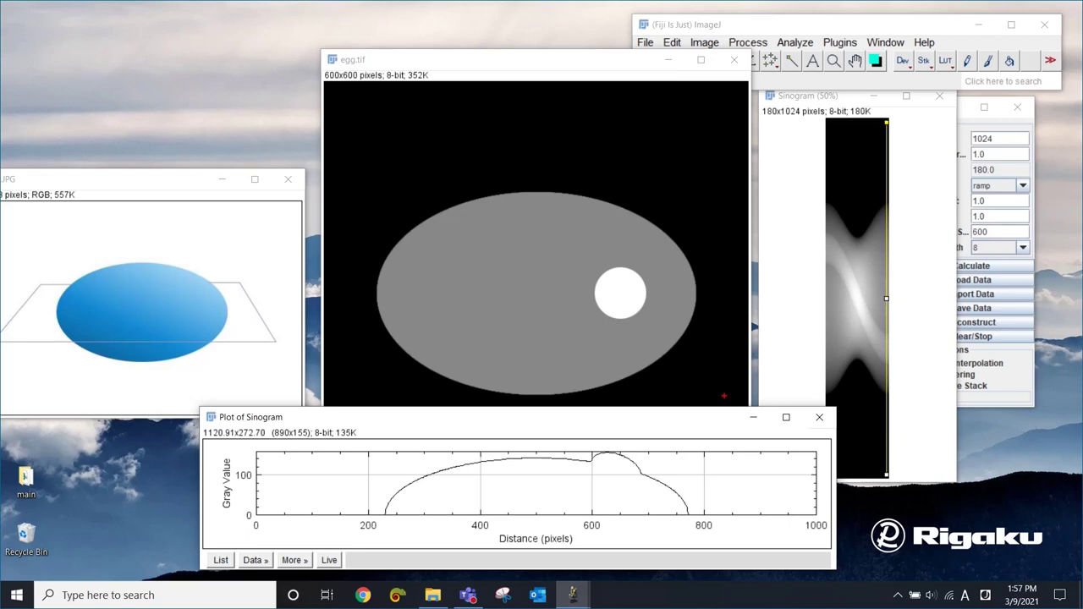
Draw vertical ray arrows across the egg in egg.tif, adding them to the overlay with Ctrl+B.
left_click_drag(724, 394, 725, 101)
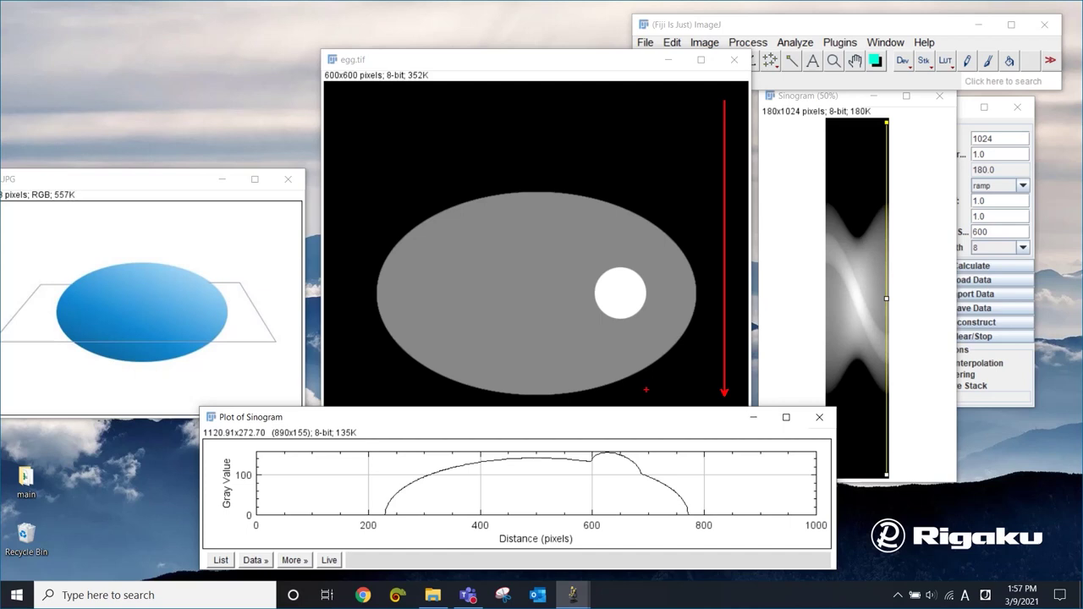
left_click_drag(677, 392, 677, 104)
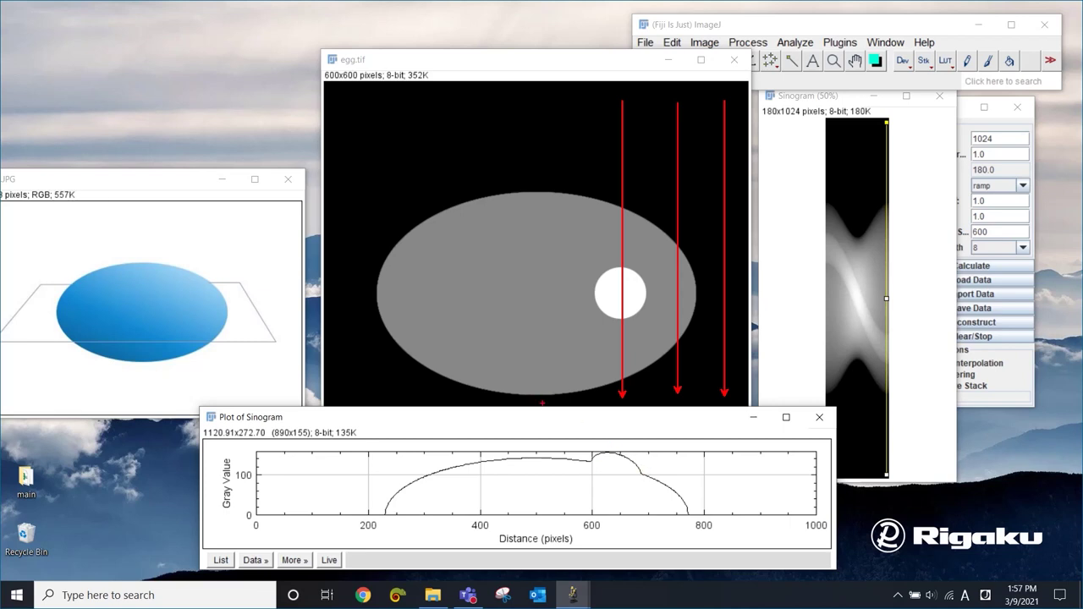
left_click(541, 404)
left_click(441, 397)
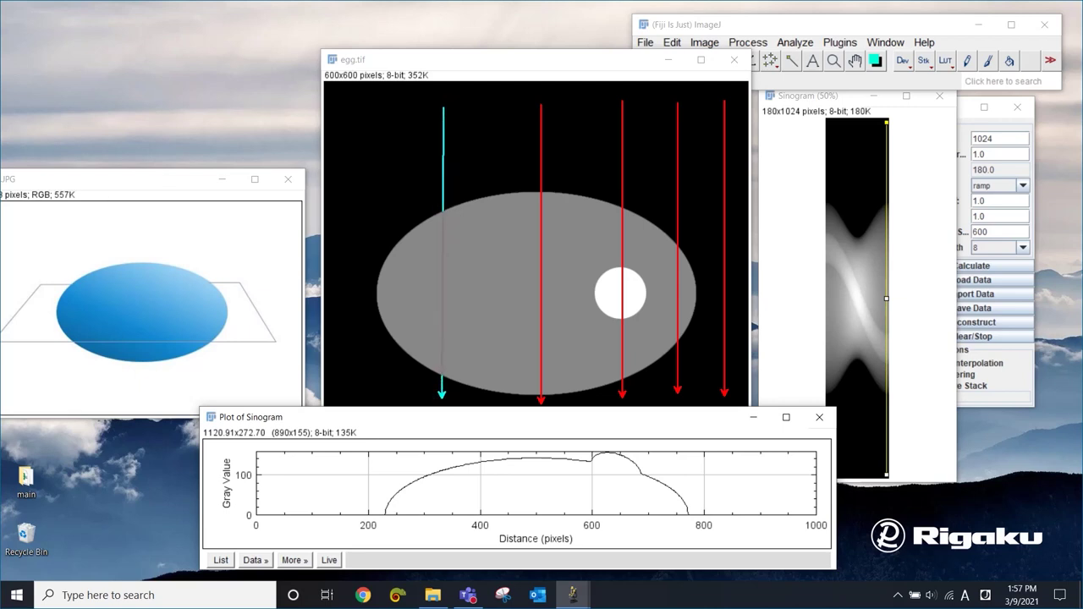
key("ctrl+b")
left_click_drag(386, 393, 390, 107)
key("ctrl+b")
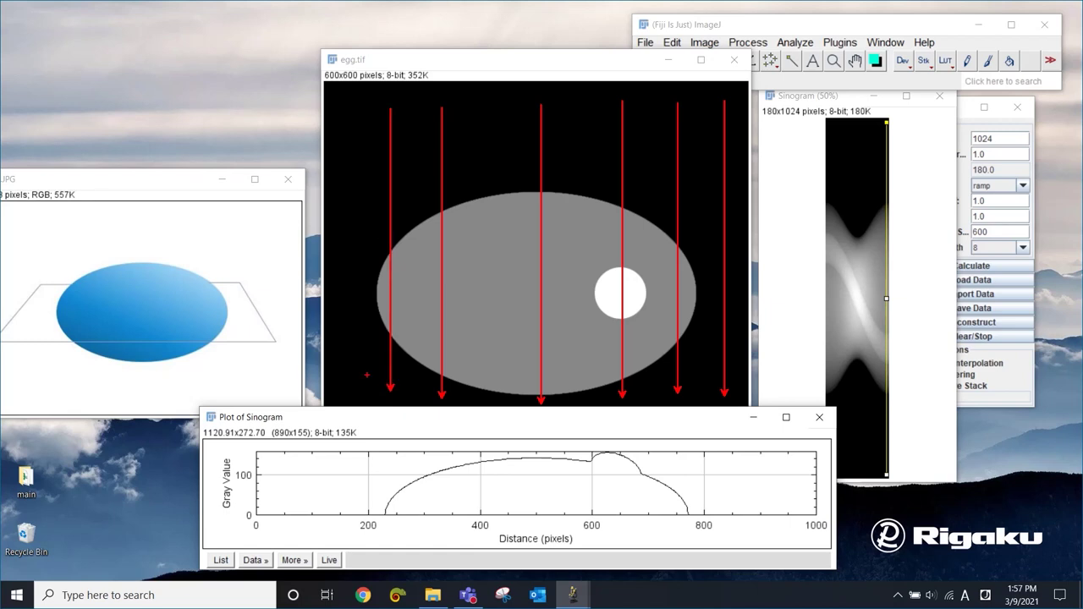
left_click_drag(344, 392, 346, 115)
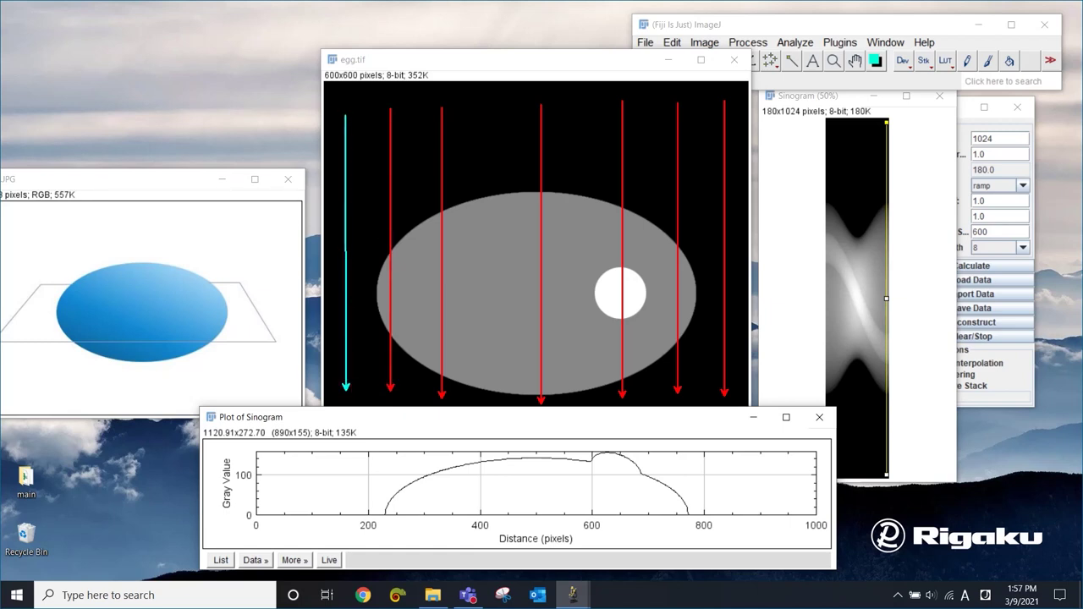
key("ctrl+b")
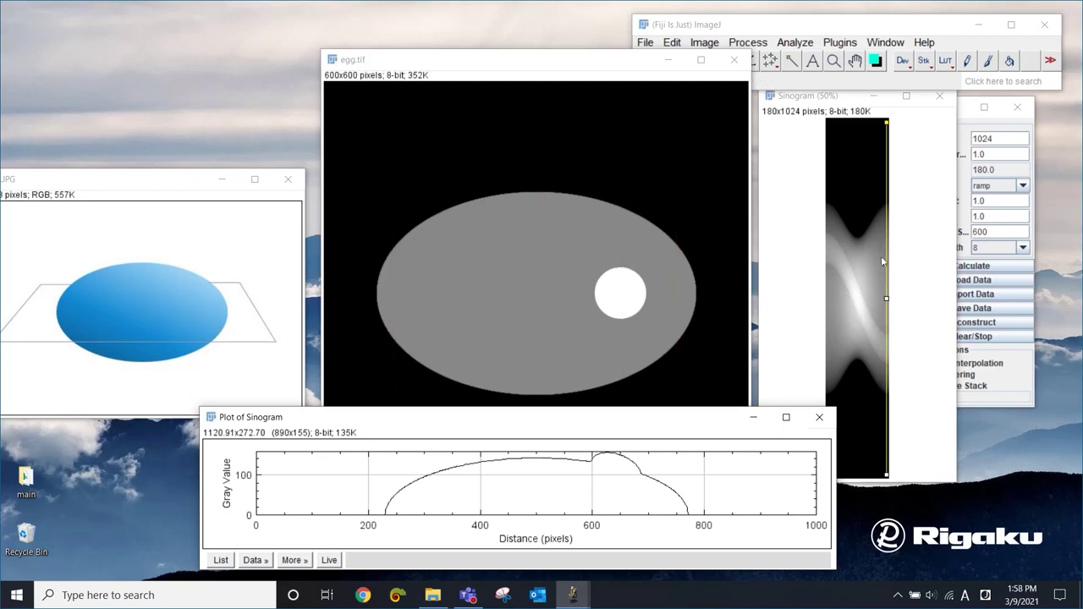
Move the sinogram line onto another column, plot its profile, and shrink the new plot.
left_click(796, 98)
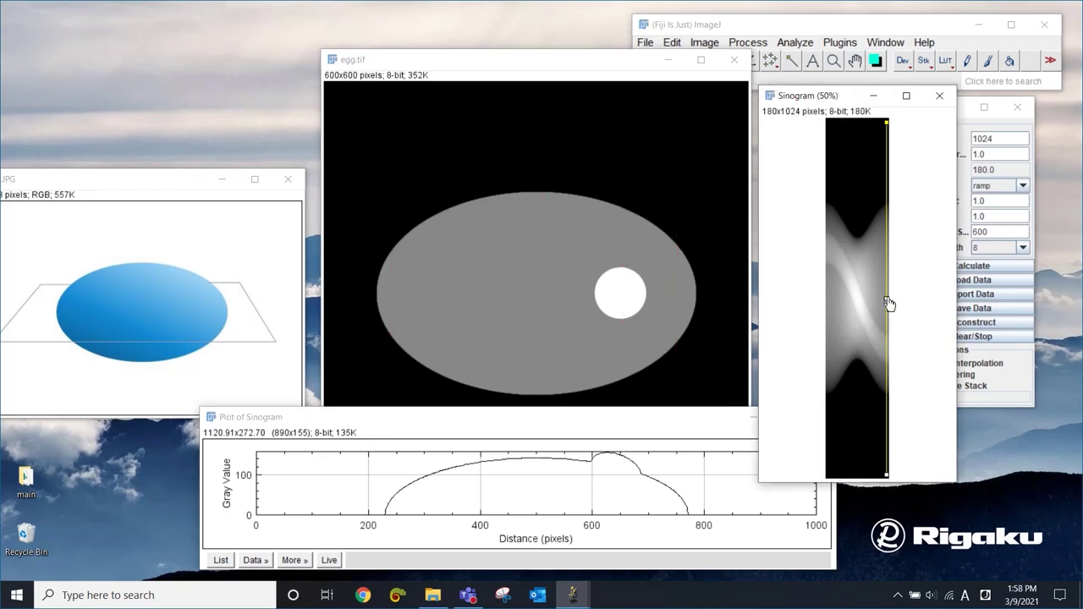
left_click_drag(888, 302, 857, 301)
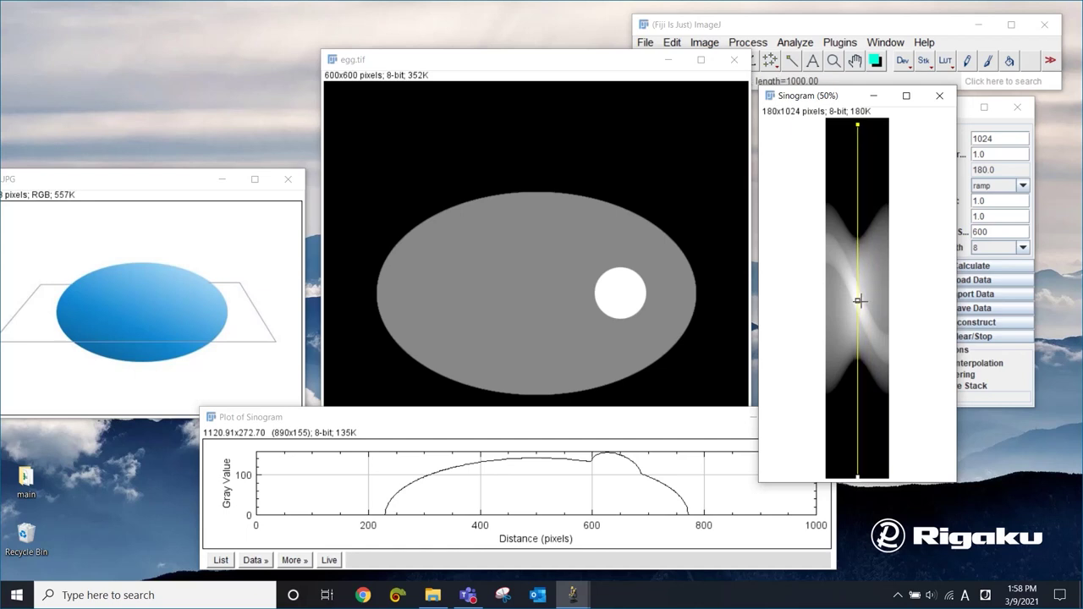
key("ctrl+k")
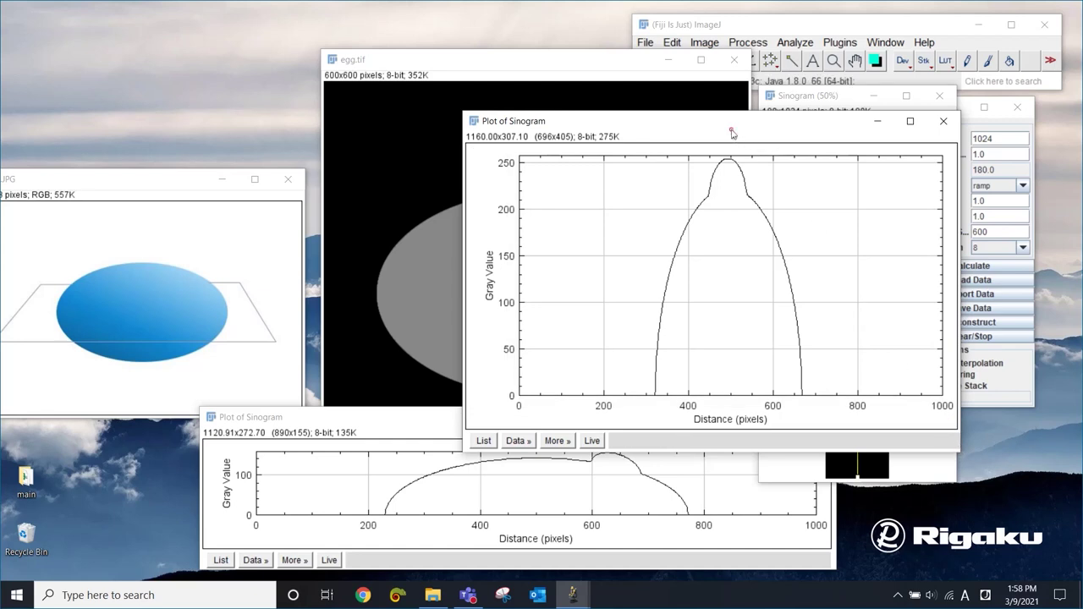
left_click_drag(729, 130, 814, 136)
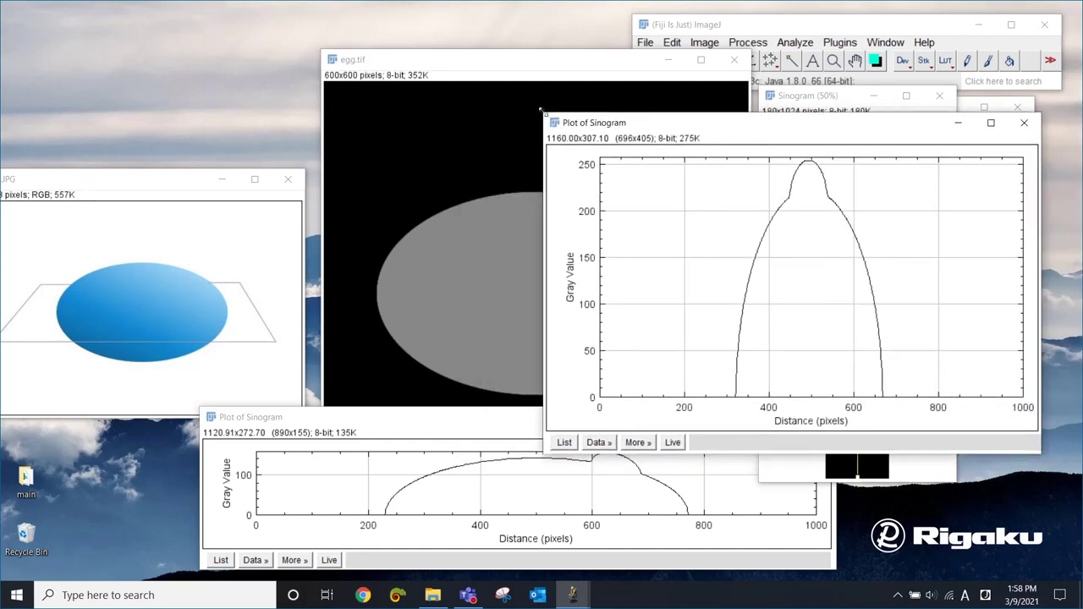
left_click_drag(550, 116, 668, 173)
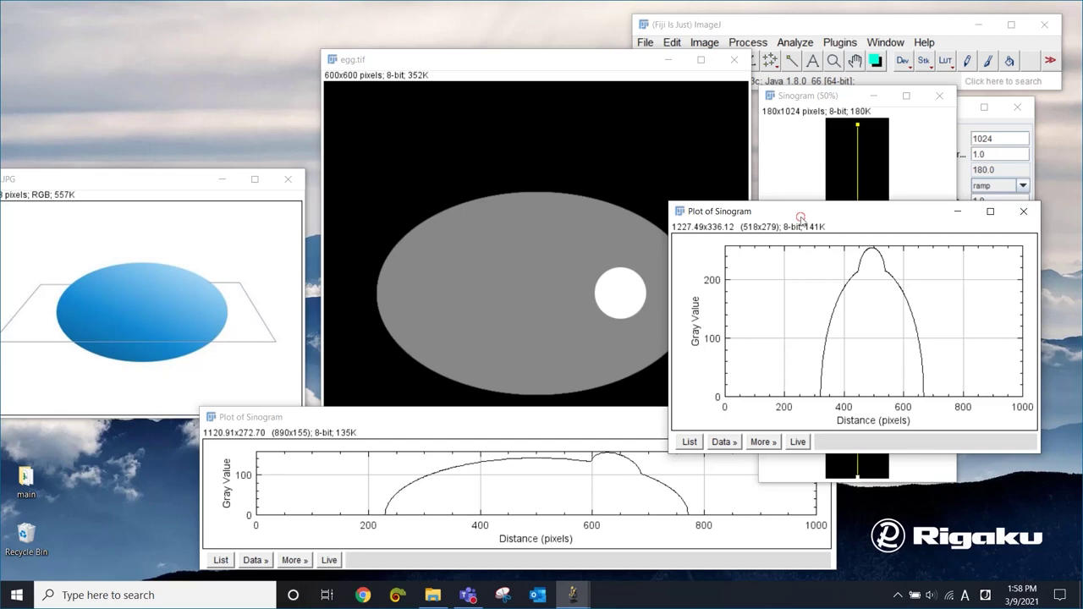
left_click_drag(799, 217, 861, 153)
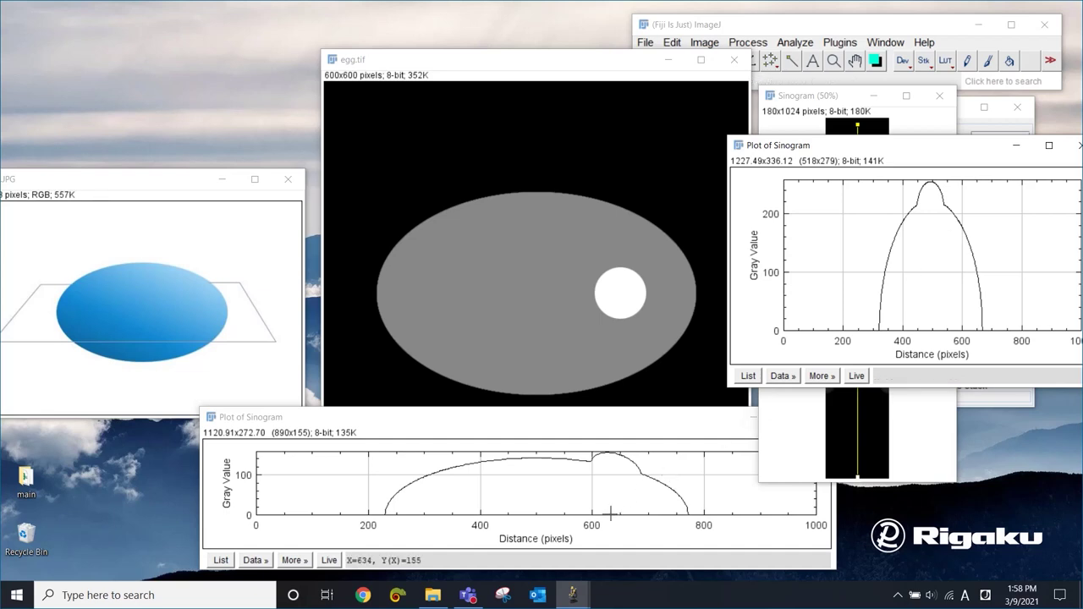
Trace a vertical ray down from the white circle and close the first, wider profile plot.
left_click(629, 437)
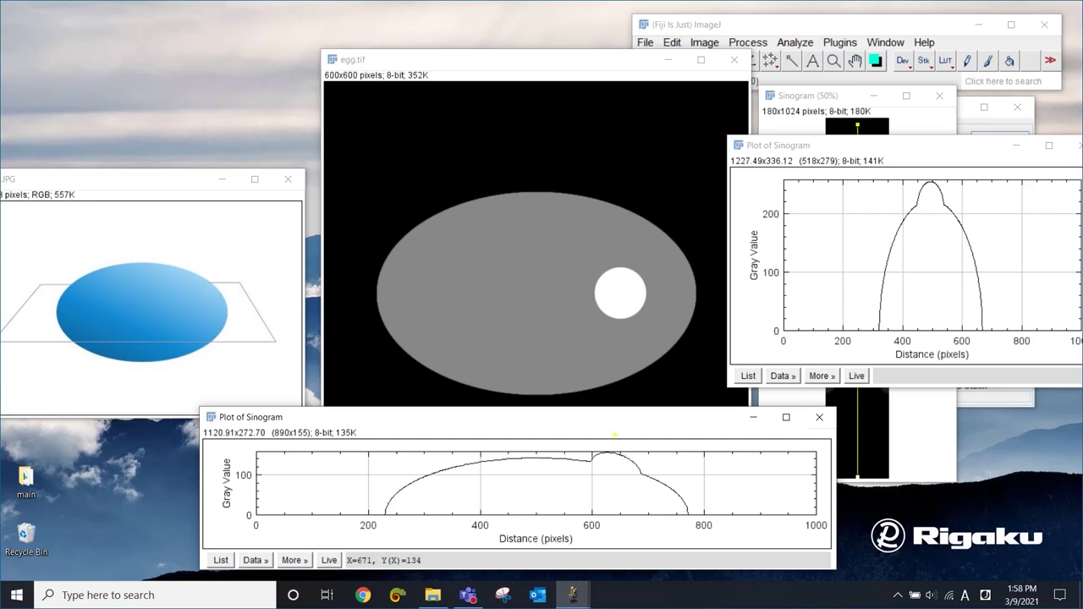
left_click_drag(617, 298, 618, 457)
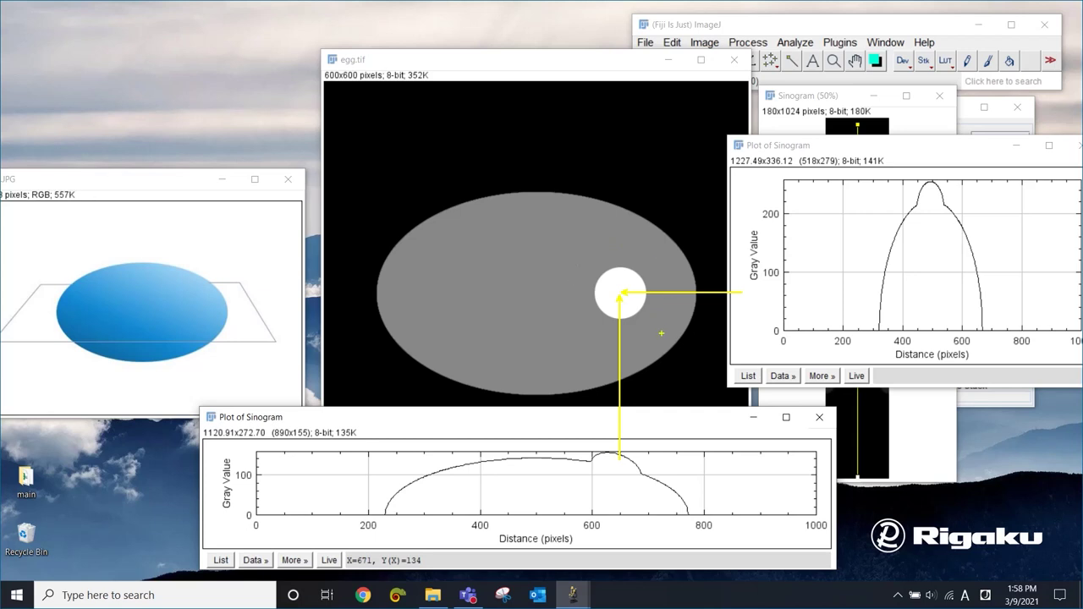
left_click(819, 418)
left_click(777, 324)
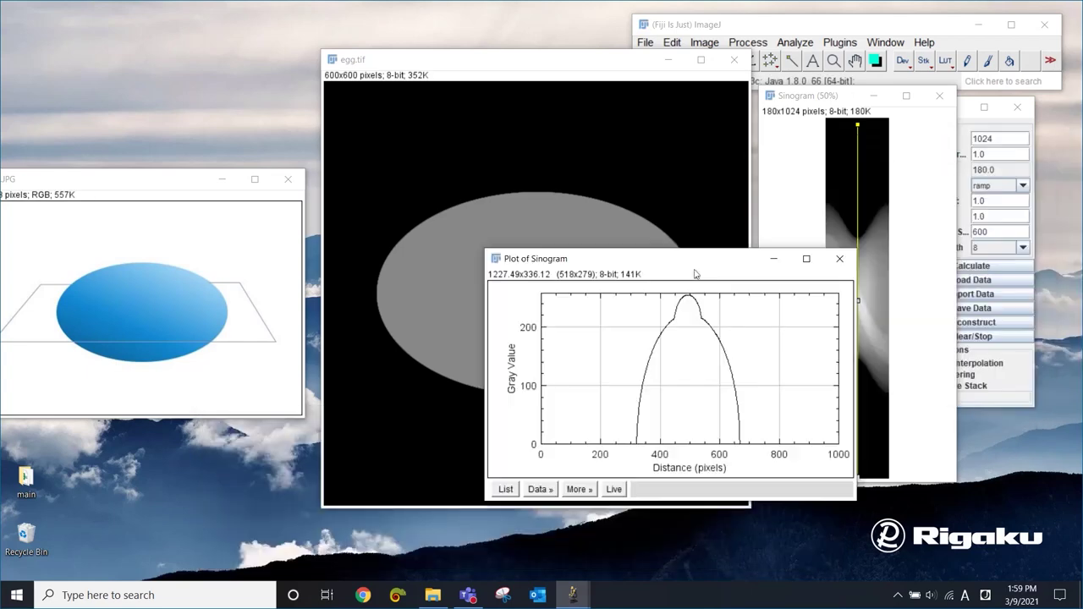
Close the remaining plot and old sinogram, then calculate a 2-view sinogram at 90° increment.
left_click(730, 317)
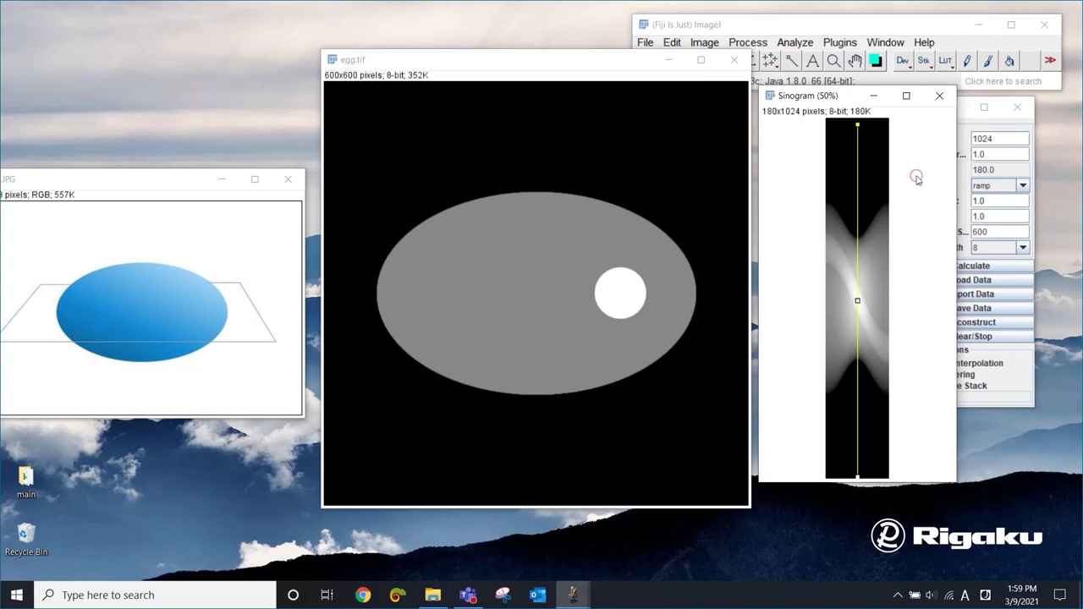
left_click(940, 97)
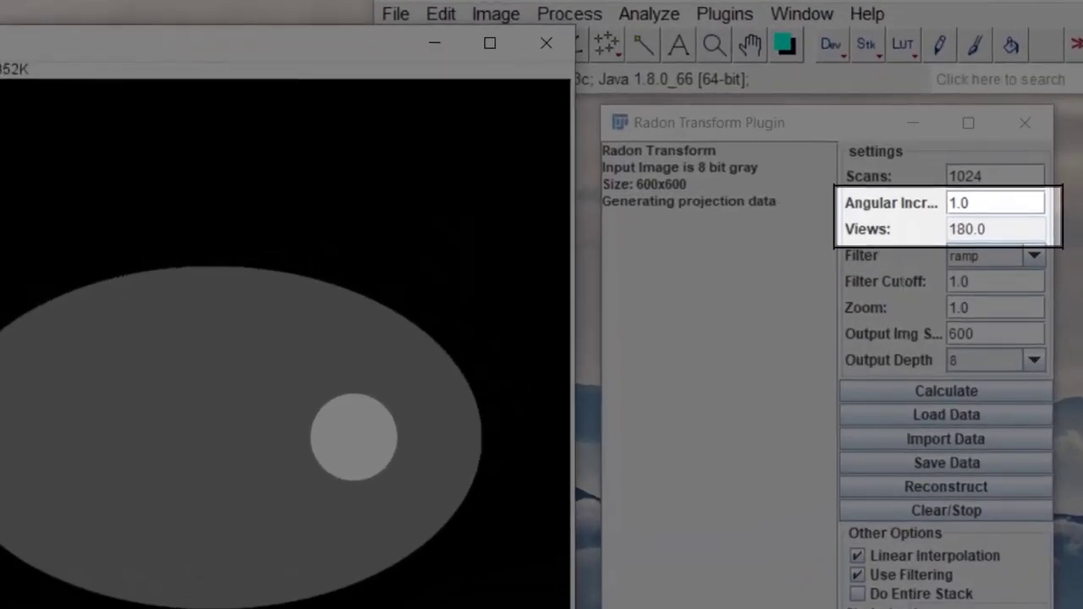
left_click(993, 205)
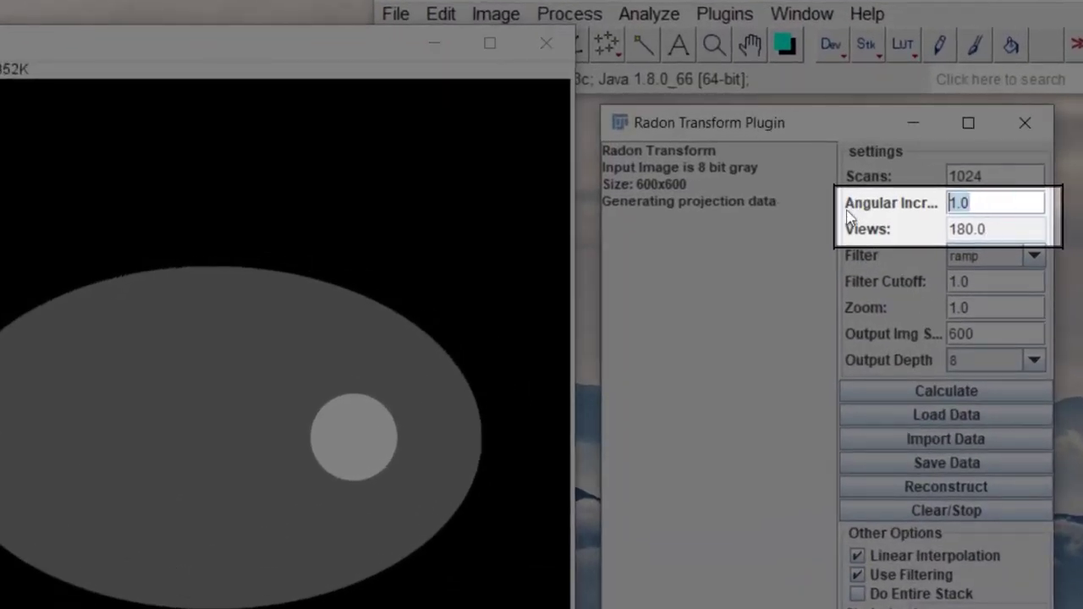
type("90")
key("Return")
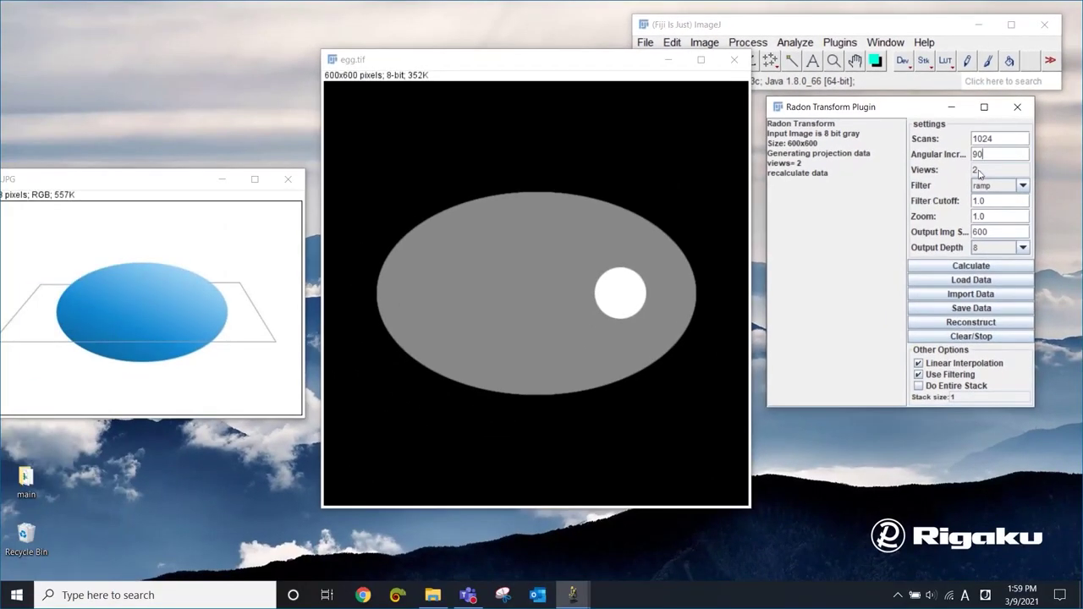
left_click(973, 268)
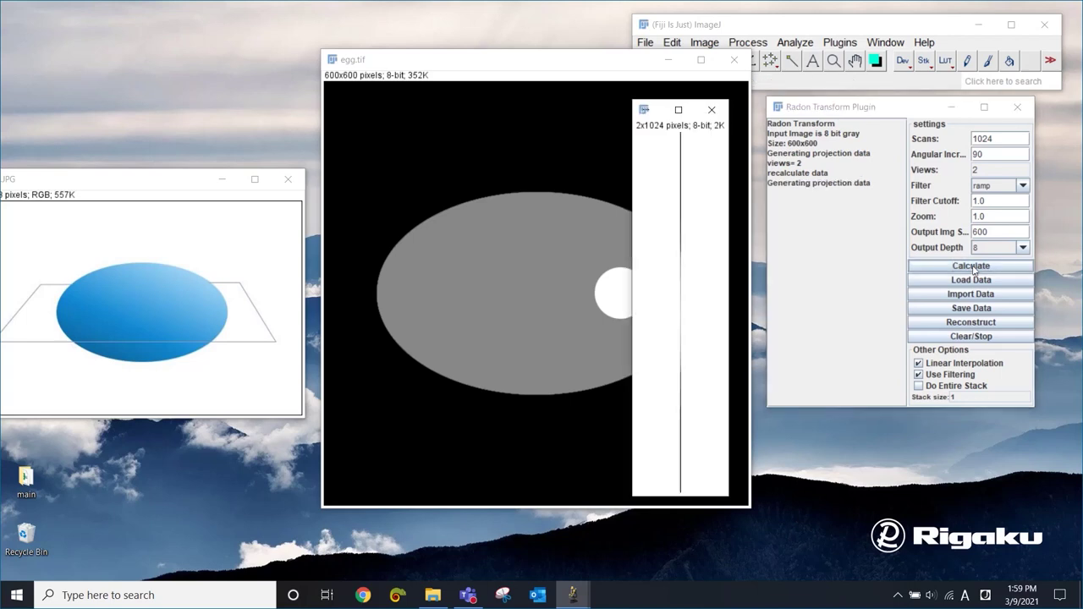
left_click_drag(492, 59, 197, 64)
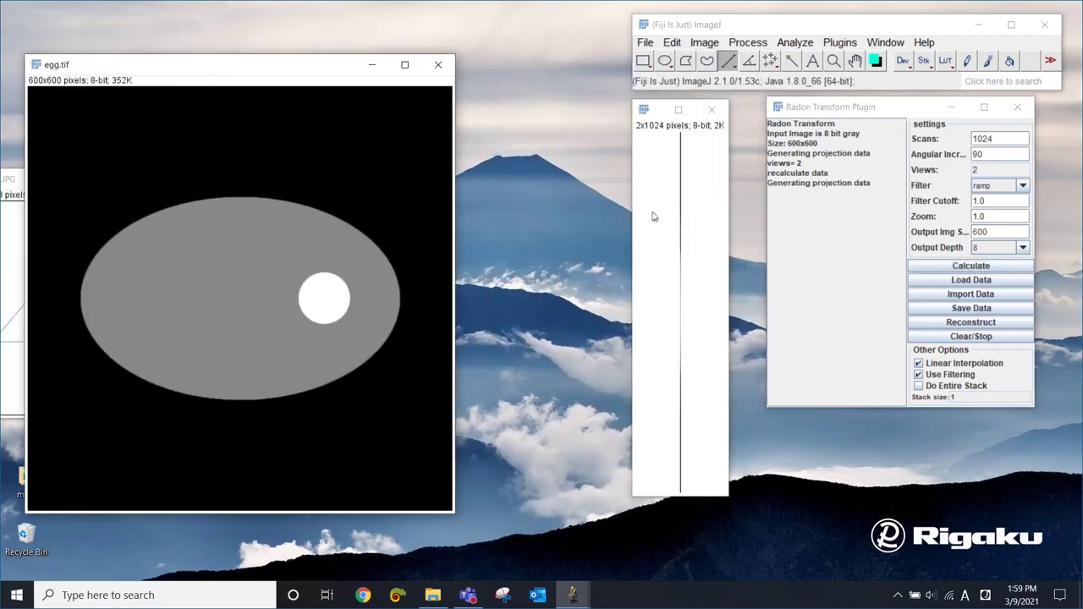
left_click(698, 214)
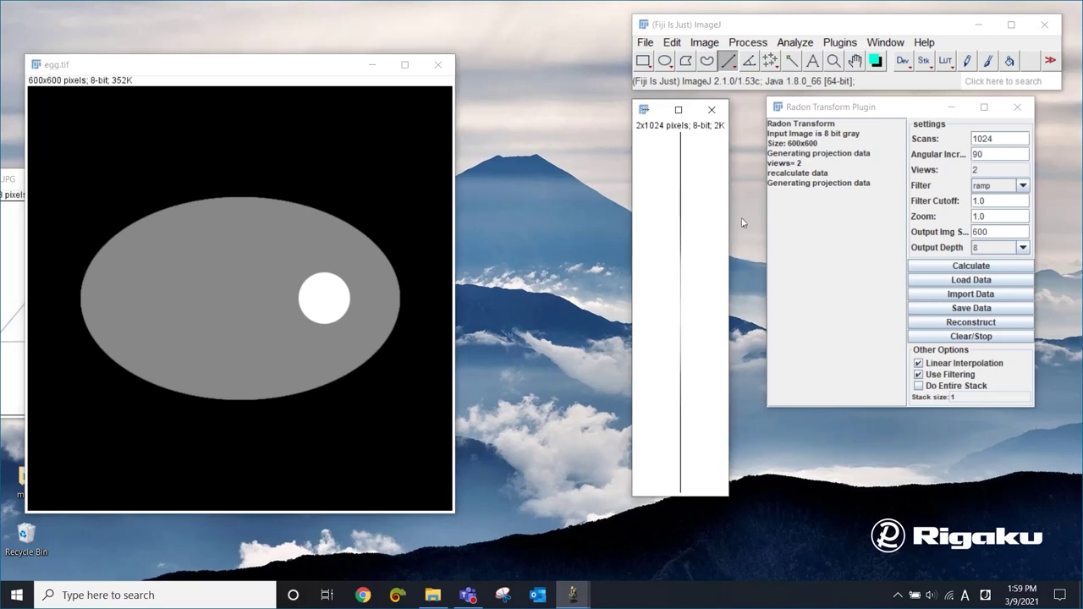
Reconstruct from the 2 projections and place the Reconstruction window beside egg.tif.
left_click(970, 326)
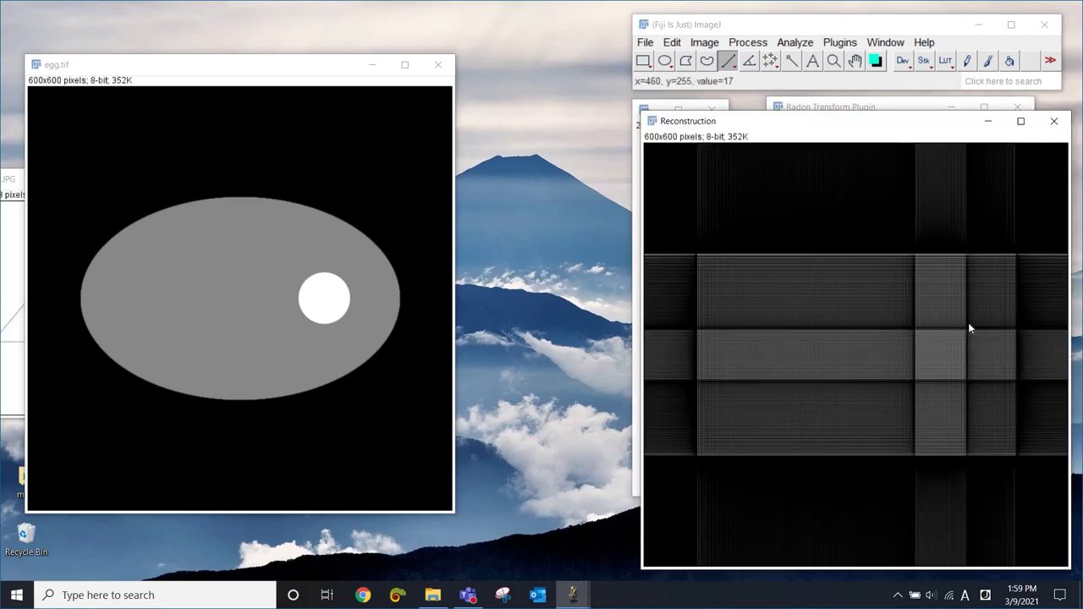
left_click_drag(875, 127, 782, 91)
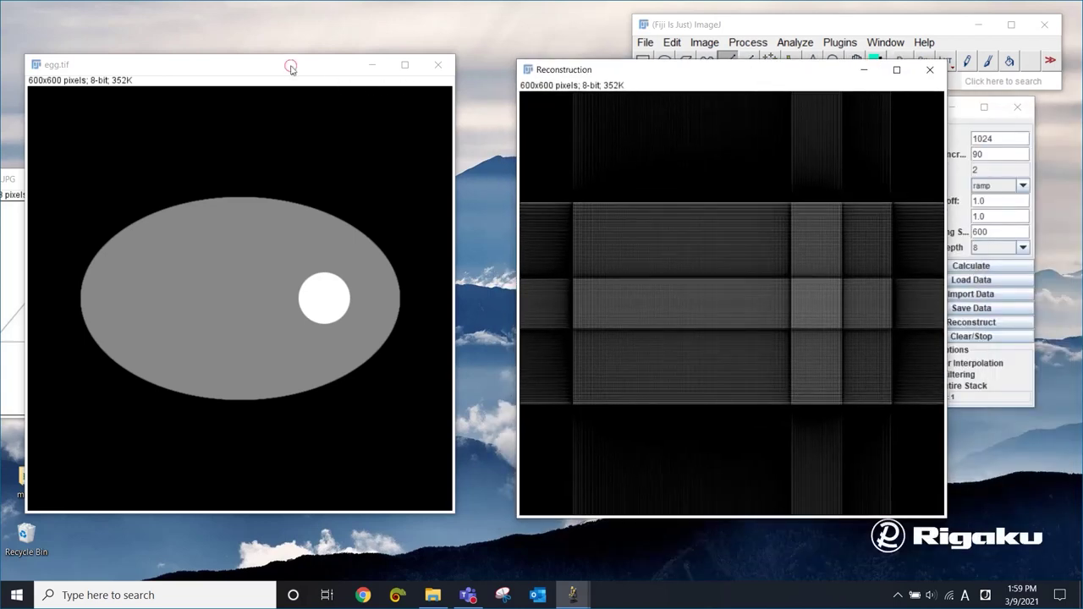
left_click_drag(292, 64, 334, 67)
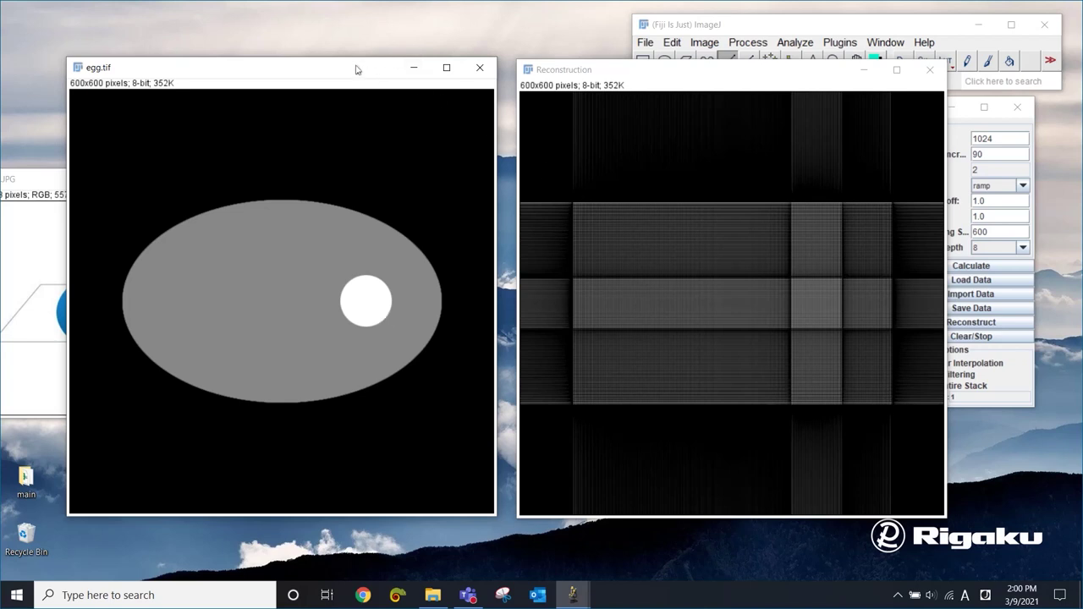
Line up the reconstruction beside egg.tif and set the angular increment to 30 (6 views).
left_click_drag(359, 69, 300, 69)
left_click_drag(666, 70, 517, 70)
left_click(851, 316)
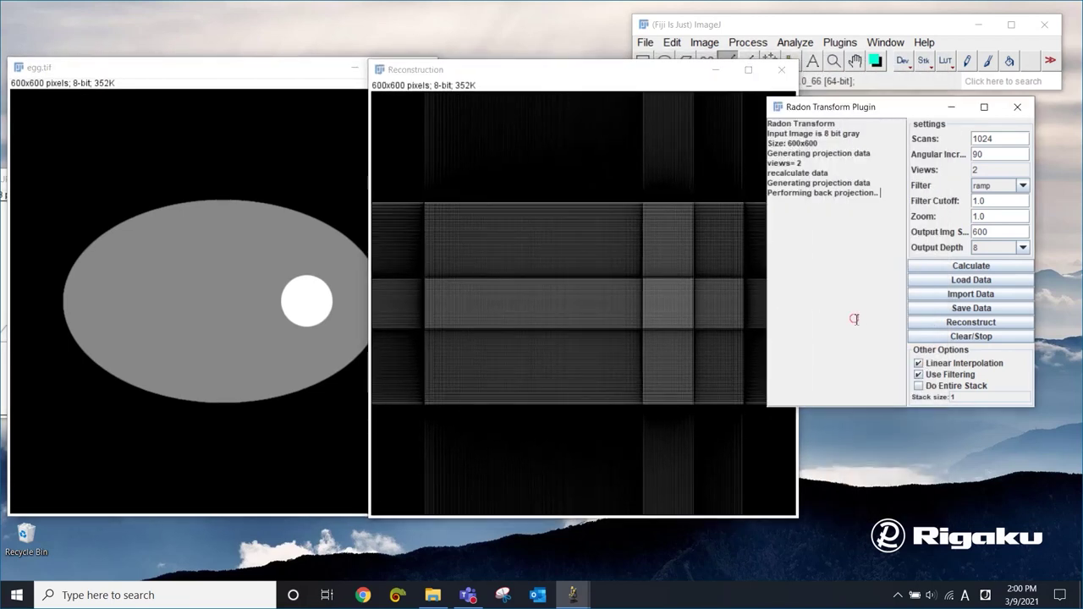
left_click(1001, 155)
key("BackSpace")
key("BackSpace")
type("30")
key("Return")
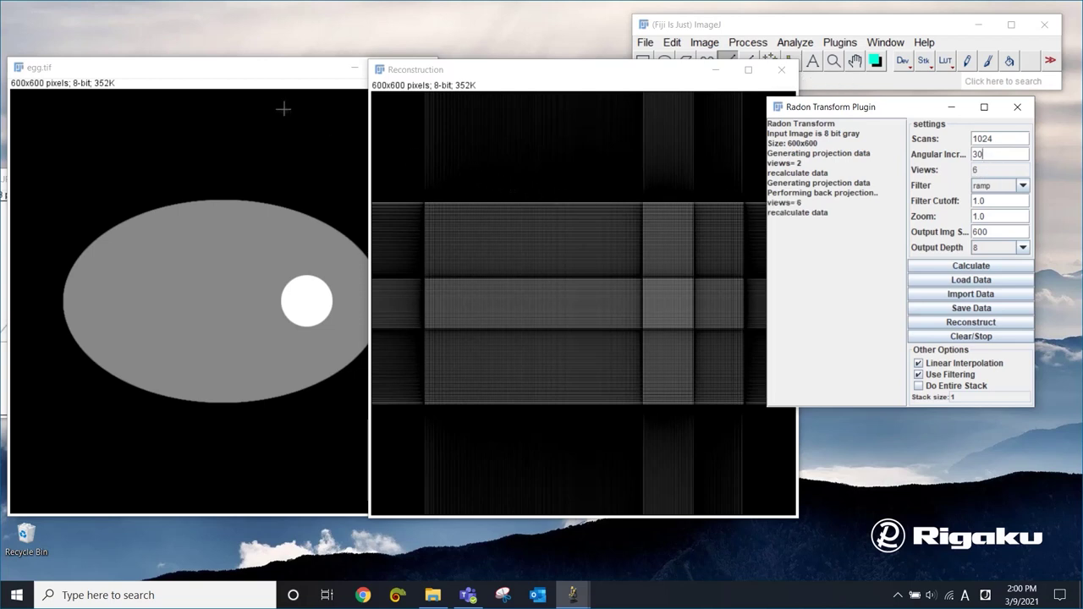
Calculate the 6x1024 projection data of egg.tif.
left_click(212, 73)
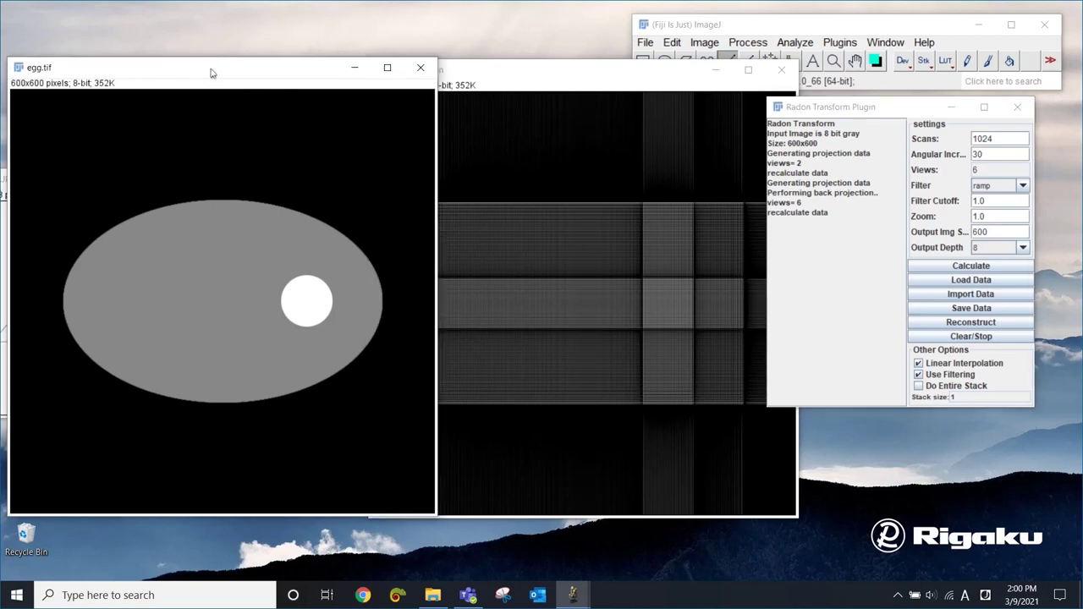
left_click(878, 110)
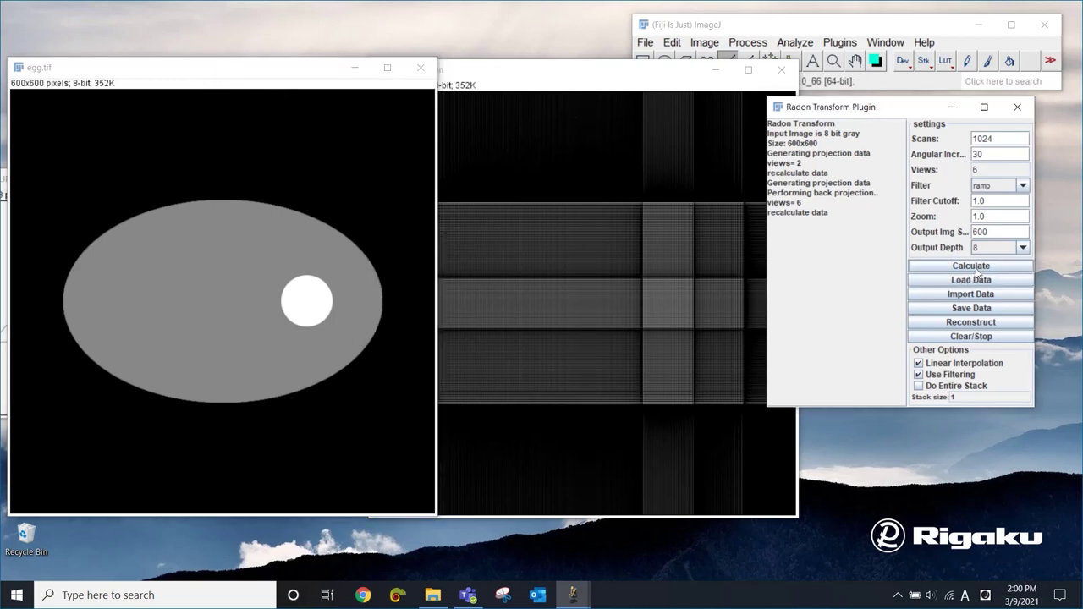
left_click(978, 271)
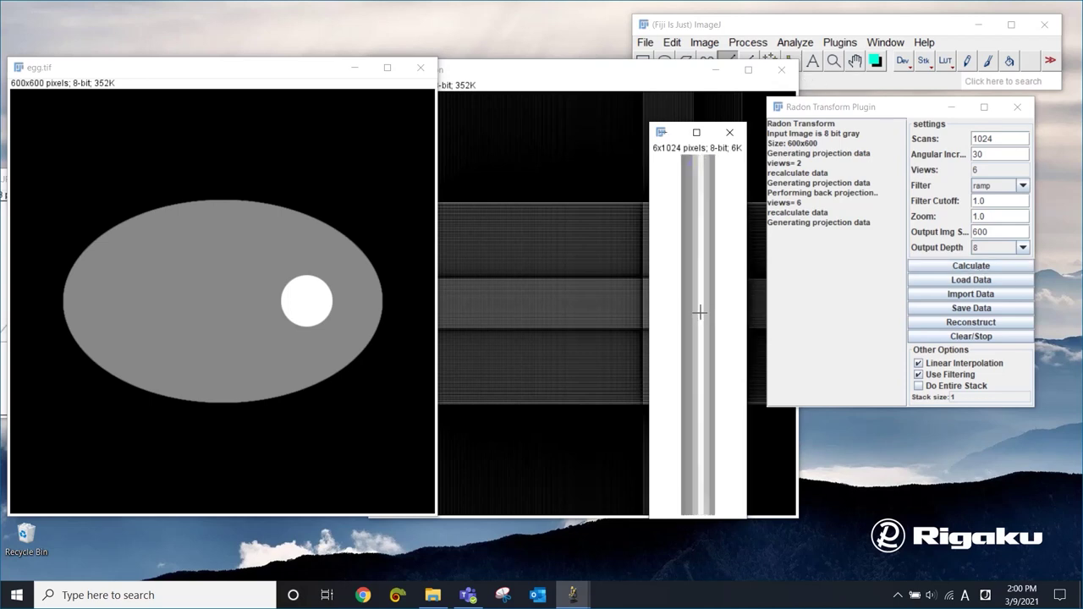
Reconstruct the egg from the 6 projections and close the 6x1024 projection image.
left_click(971, 325)
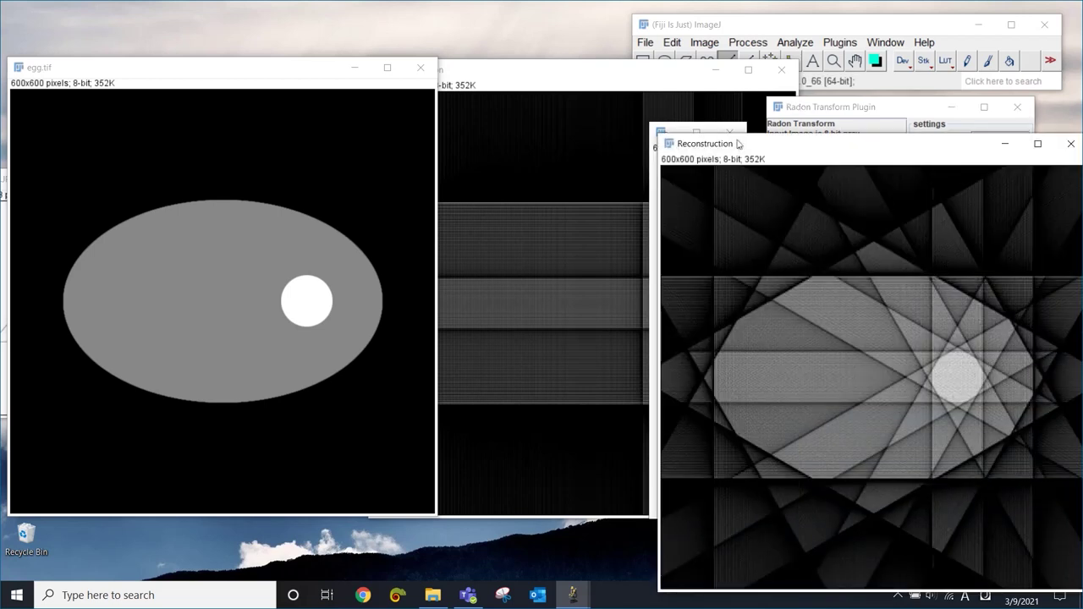
left_click_drag(683, 133, 569, 25)
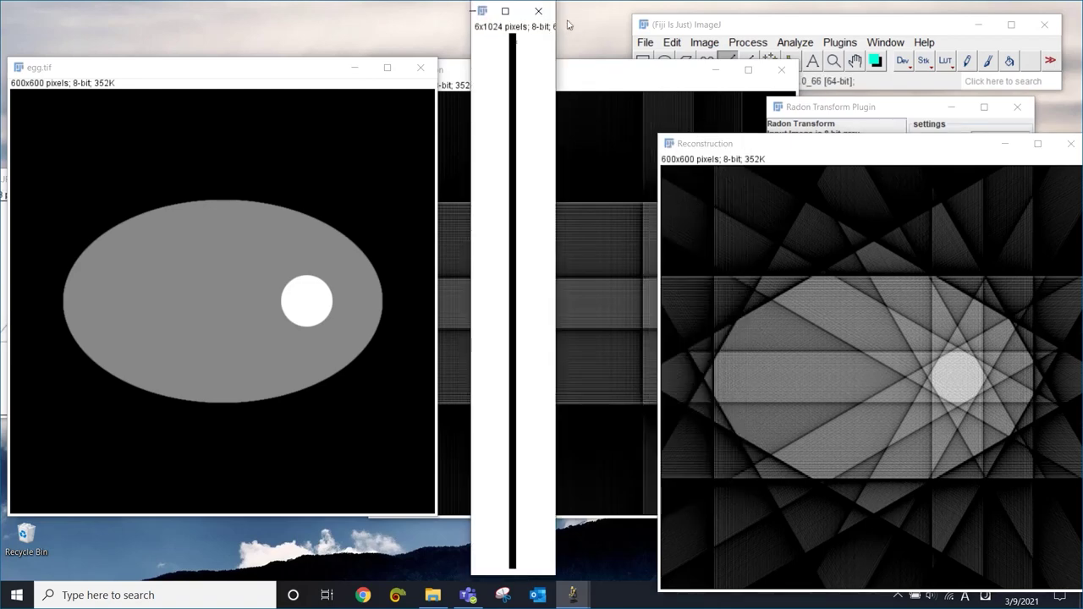
left_click(538, 11)
Zoom the original, 2- and 6-projection images to 75% and line them up in a row.
left_click(510, 73)
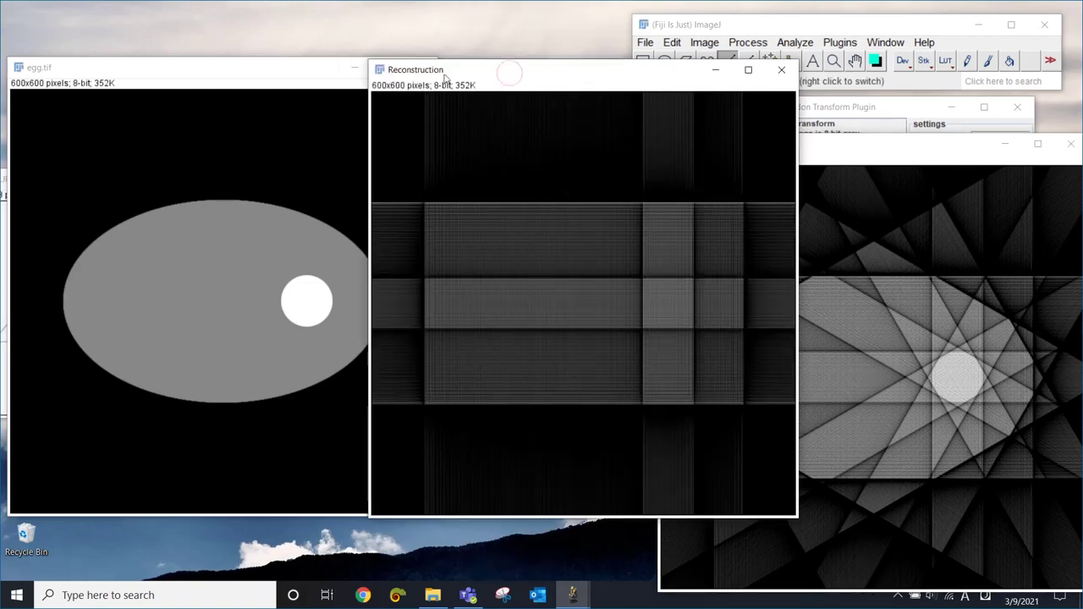
left_click_drag(444, 74, 328, 77)
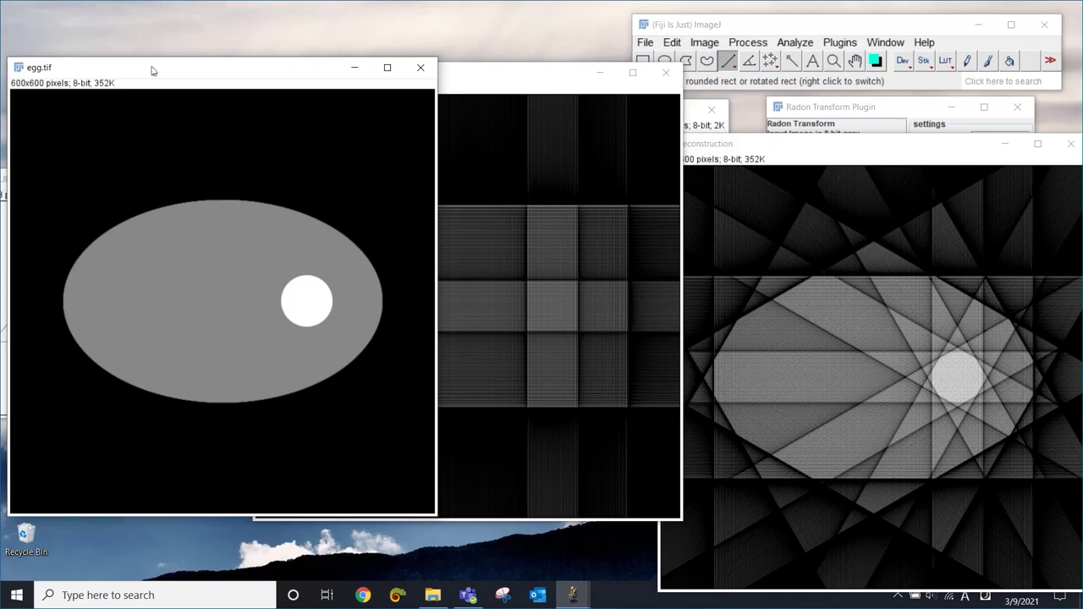
key("minus")
left_click(425, 74)
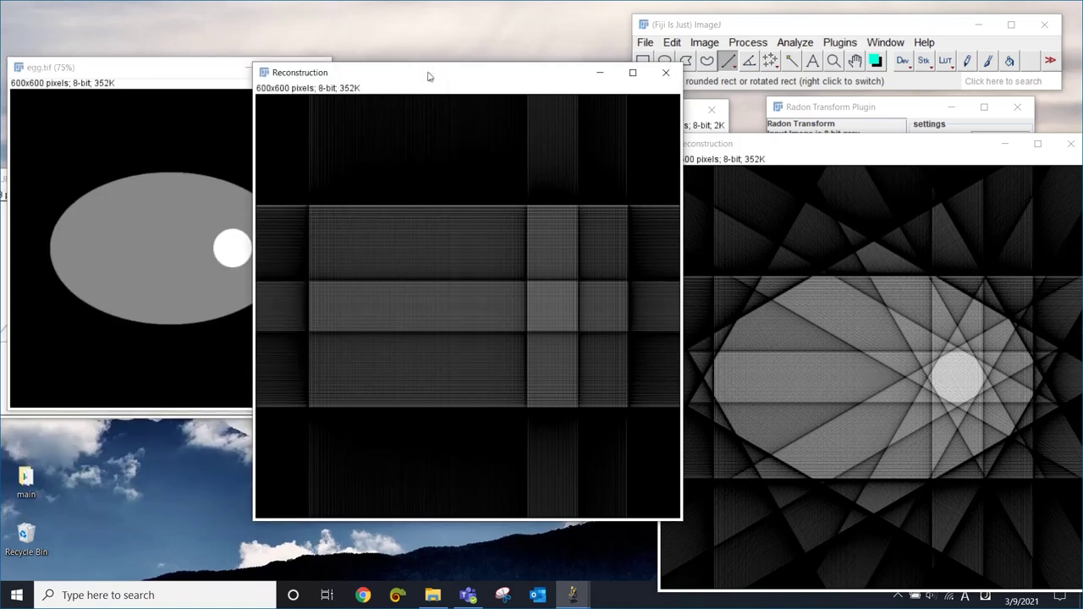
key("minus")
left_click_drag(366, 75, 410, 72)
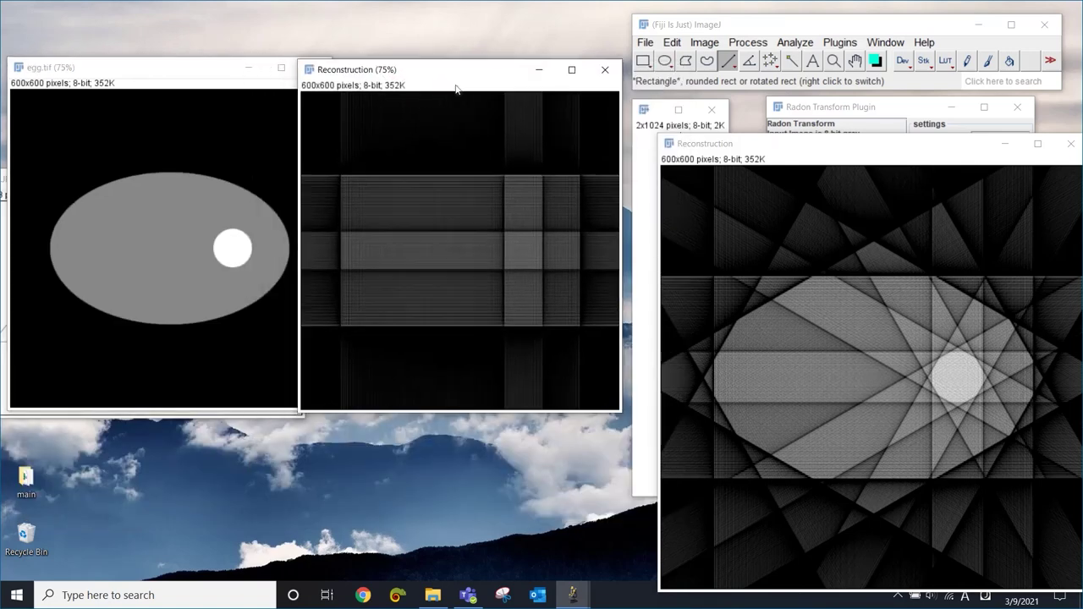
left_click_drag(790, 151, 766, 79)
key("minus")
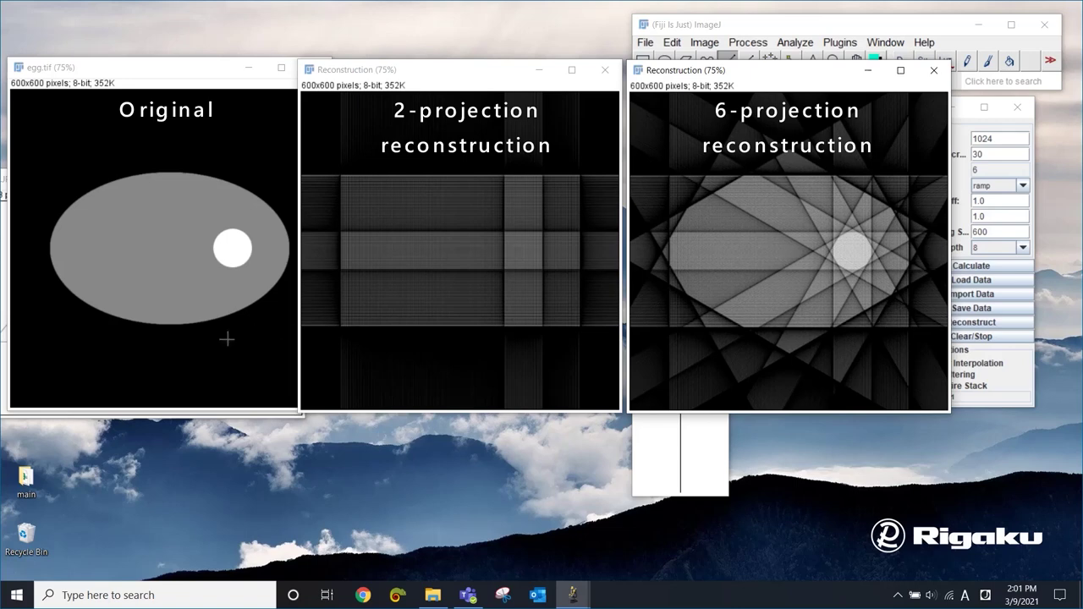
Set the Radon angular increment to 1 degree and calculate 180 projections.
left_click(147, 68)
left_click(1028, 388)
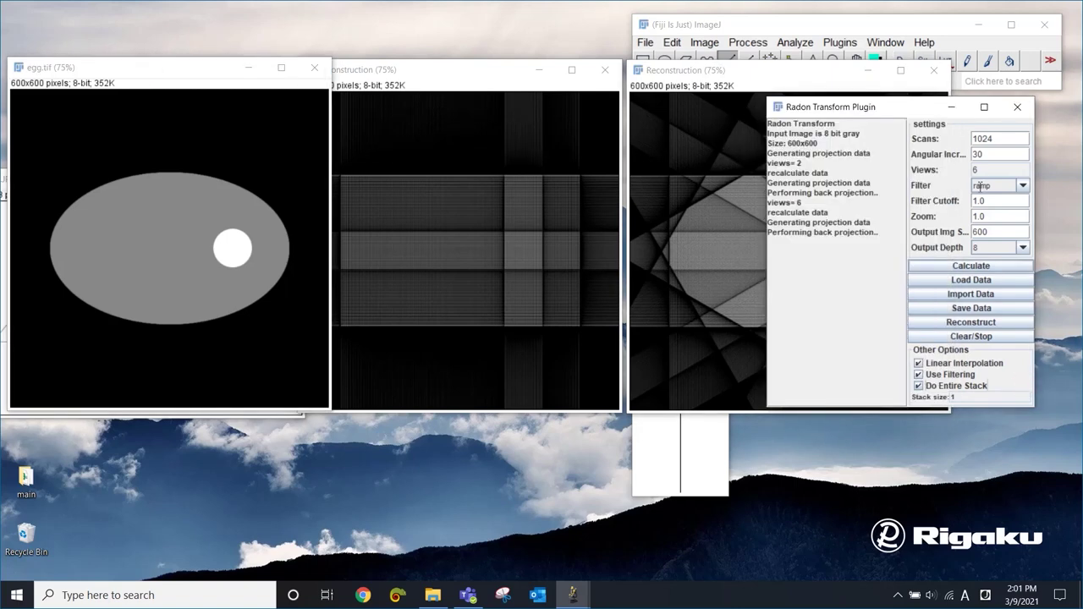
left_click_drag(996, 155, 935, 159)
type("1")
key("Return")
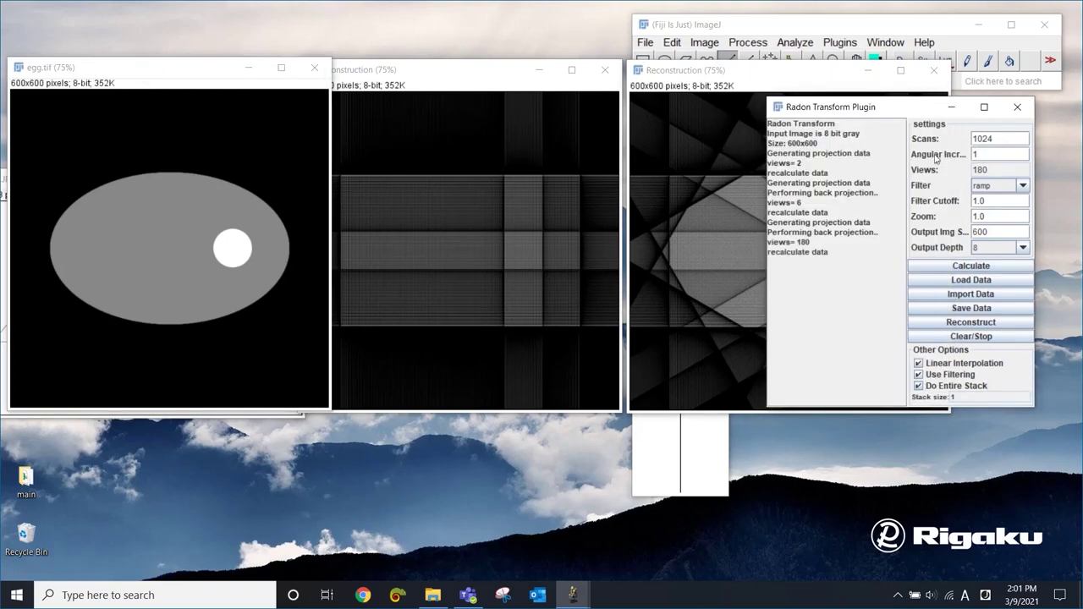
left_click(978, 267)
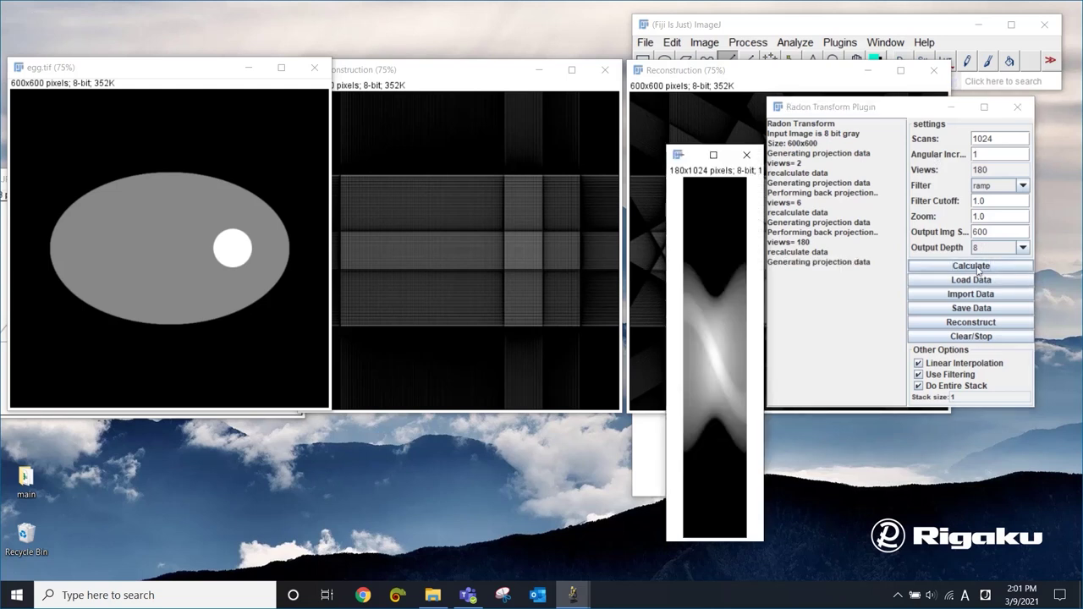
Reconstruct from the 180 projections and show the result at 75%.
left_click(998, 326)
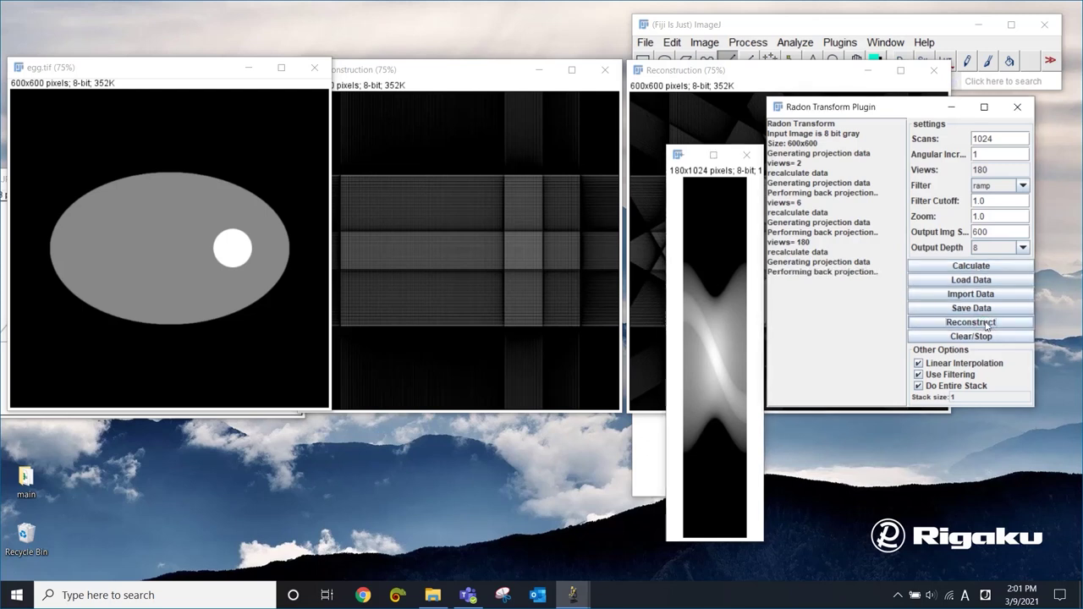
left_click_drag(900, 168, 768, 108)
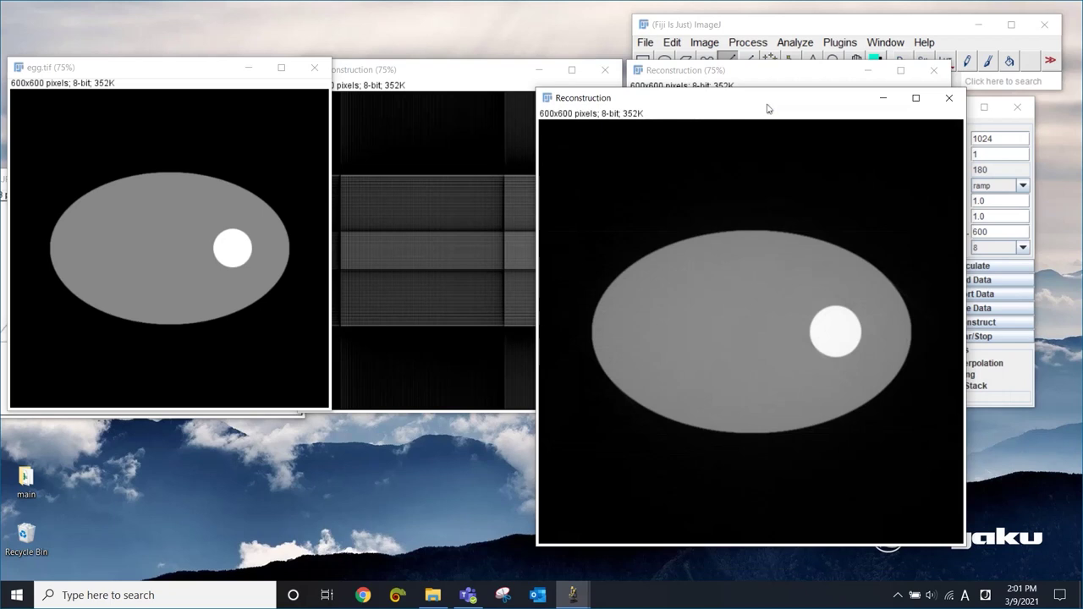
key("minus")
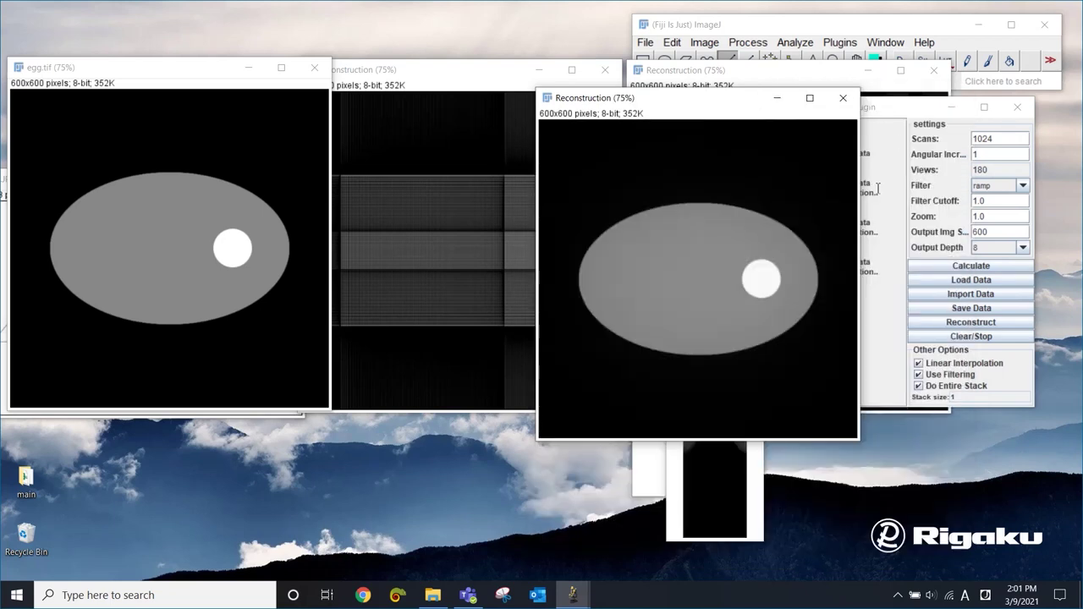
Minimize the Radon plugin and arrange the original and the 2-, 6- and 180-projection reconstructions.
left_click(953, 112)
left_click_drag(172, 78, 166, 25)
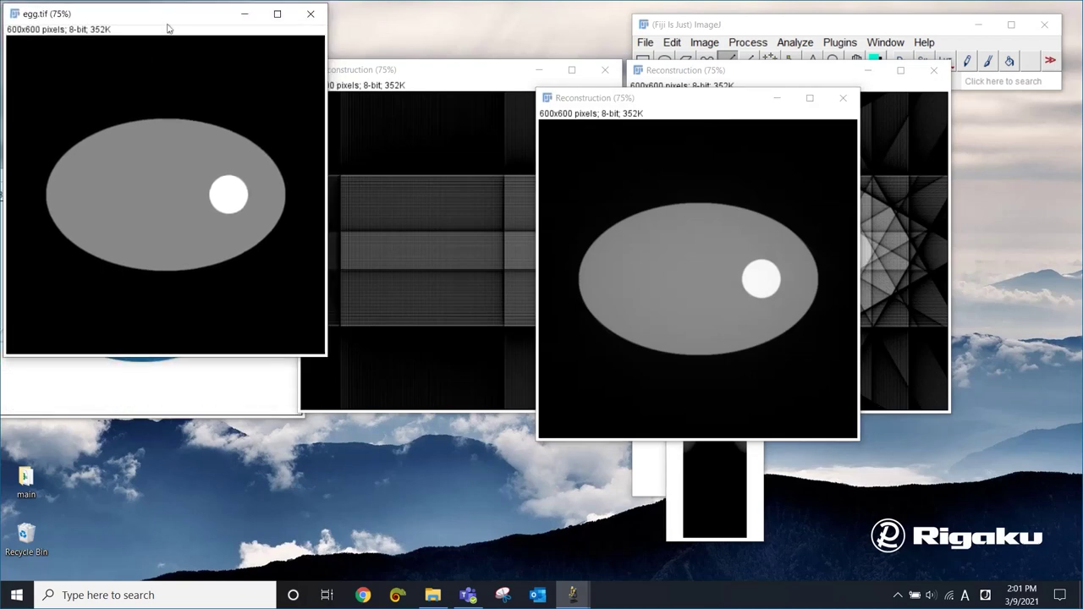
left_click_drag(454, 73, 326, 251)
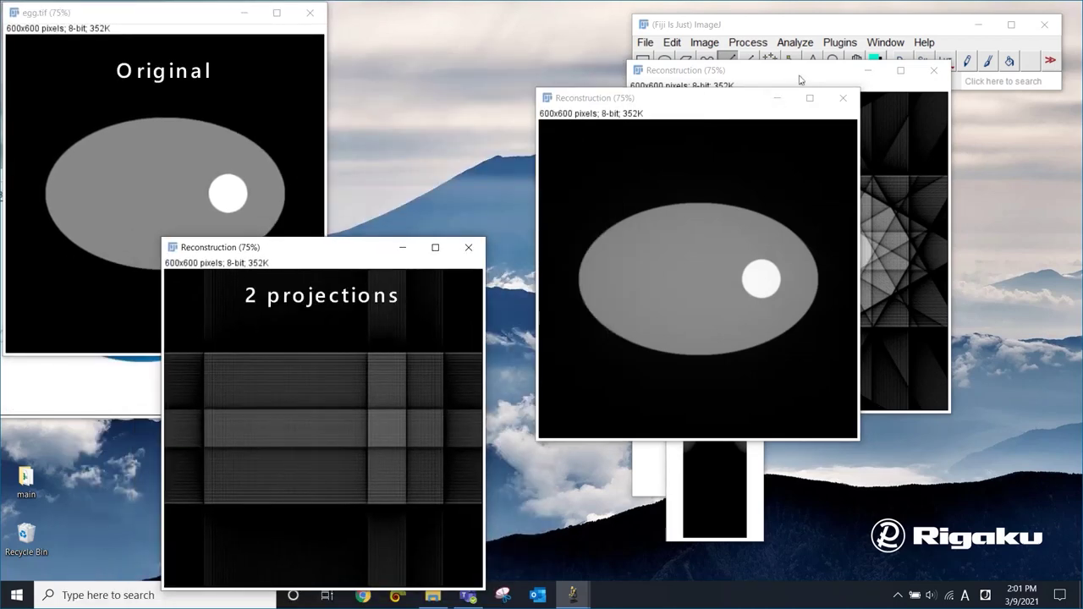
left_click_drag(800, 79, 636, 245)
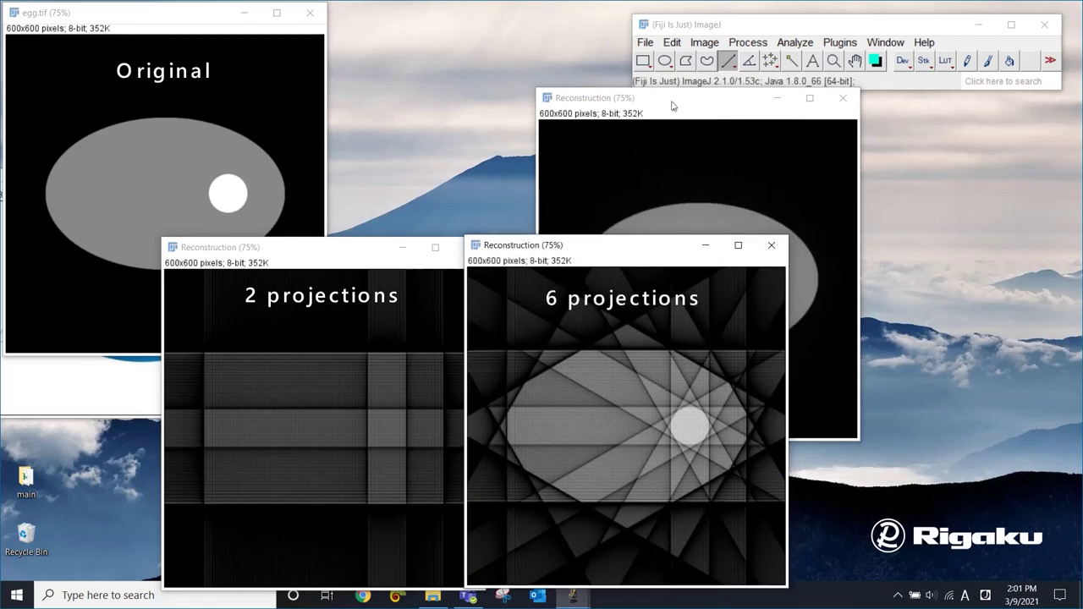
left_click_drag(673, 106, 903, 253)
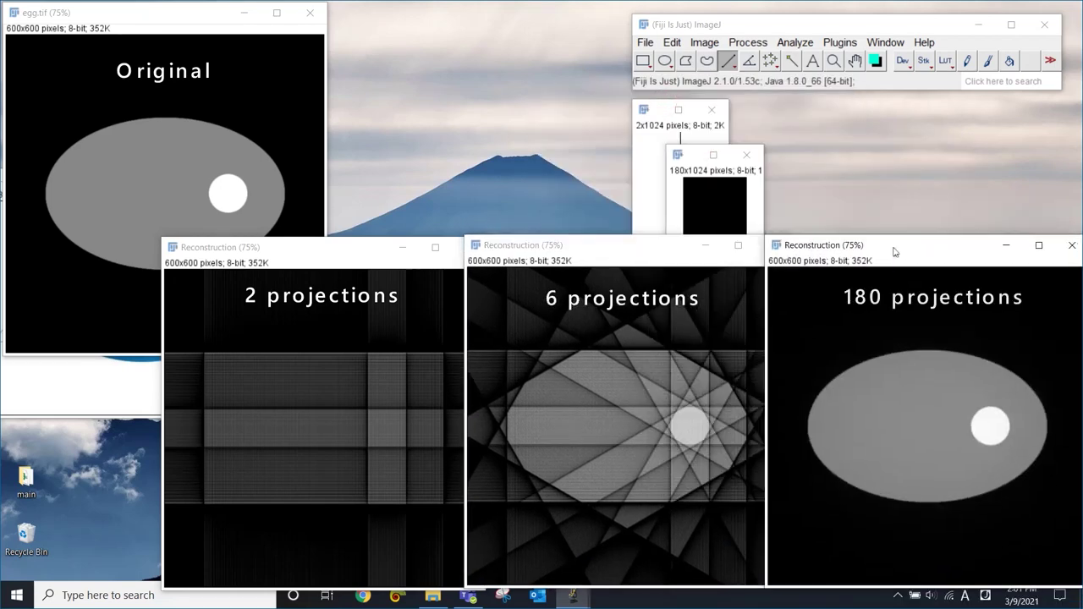
Close the 180x1024 and 2x1024 projection images and raise the 180-projection reconstruction.
left_click(747, 156)
left_click(711, 110)
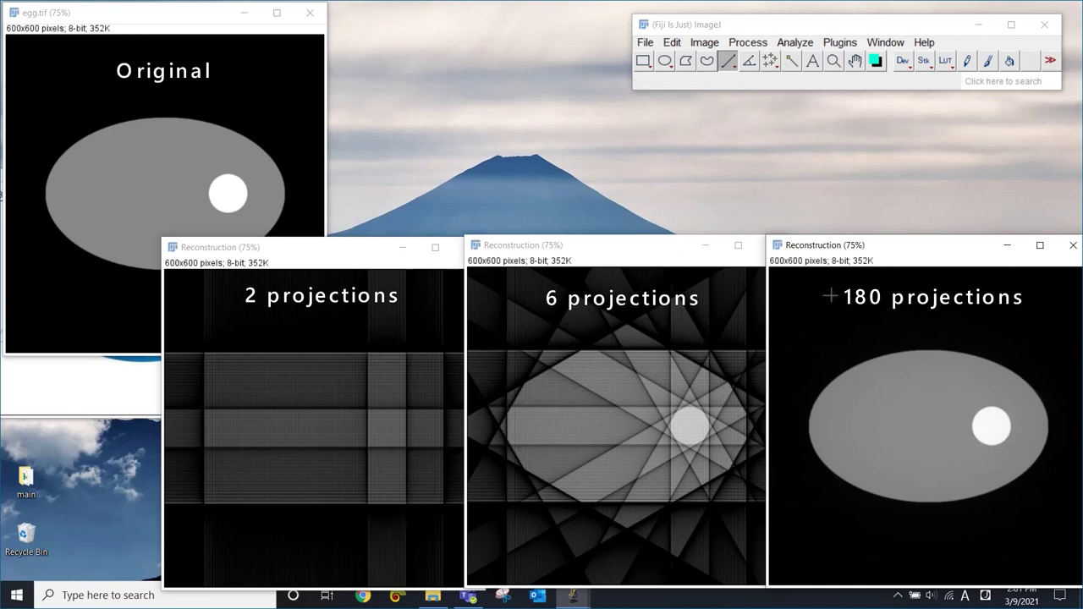
left_click_drag(856, 246, 717, 23)
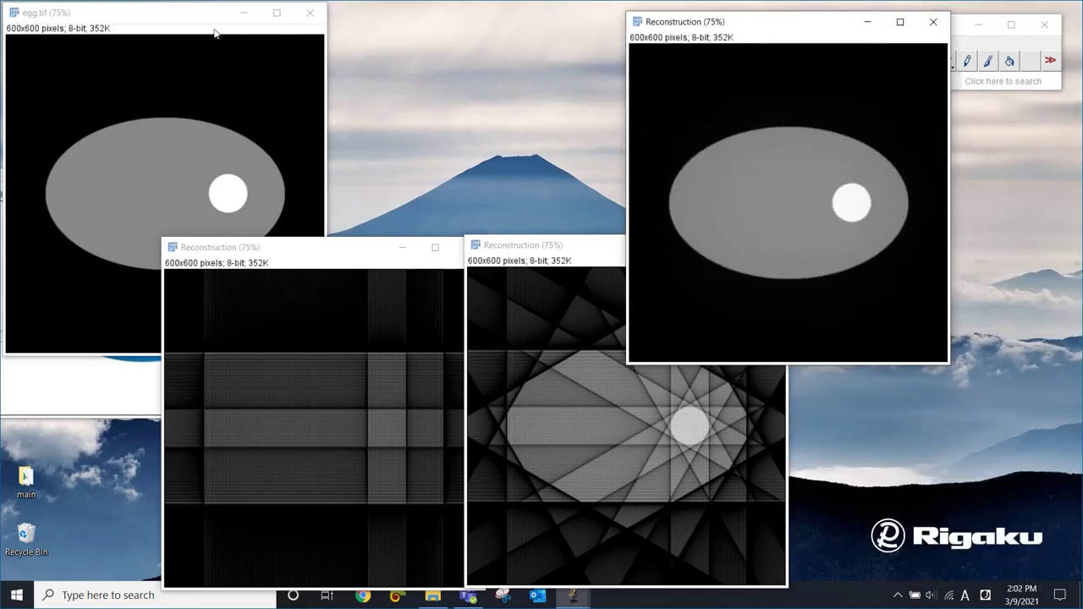
Move egg.tif right beside the 180-projection reconstruction.
left_click_drag(165, 11, 419, 23)
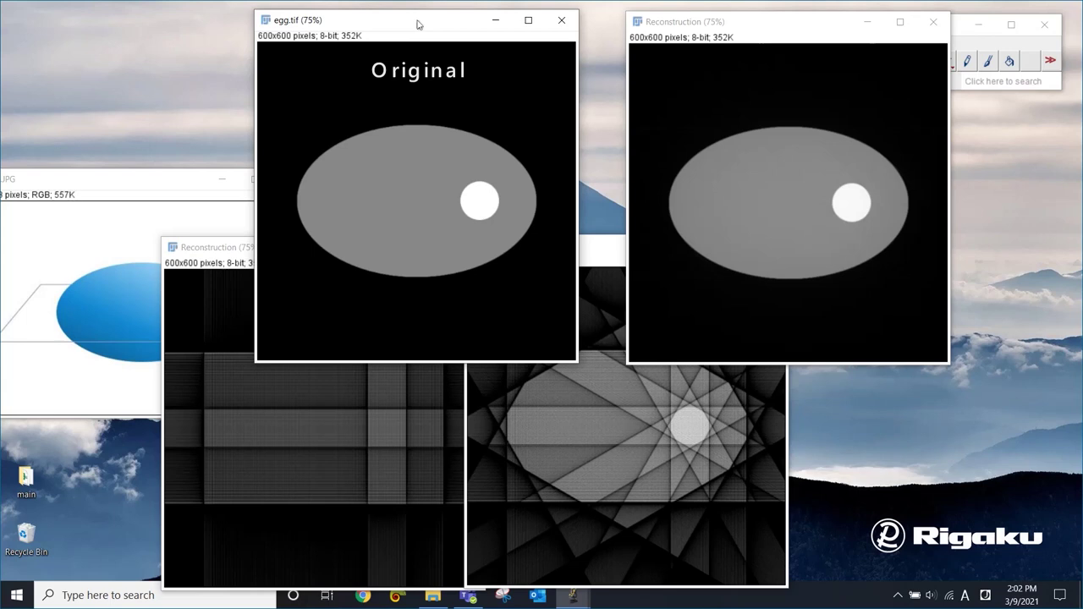